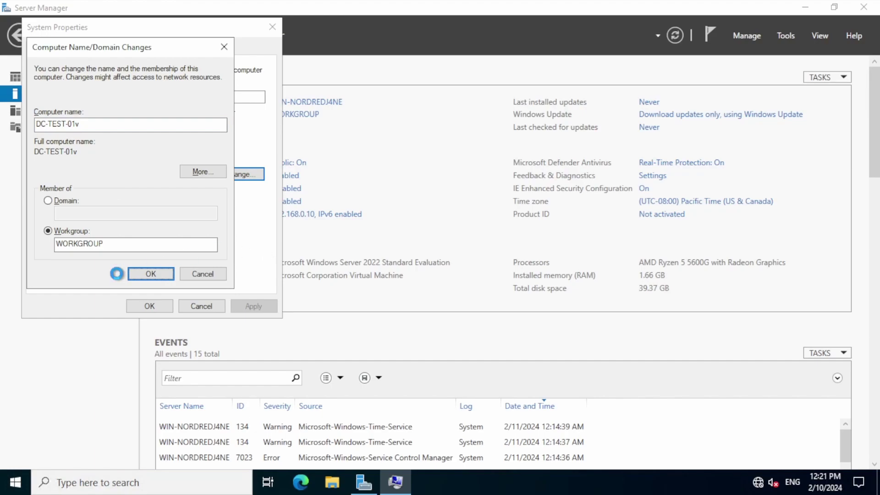
Step: Confirm the computer name DC-TEST-01v and restart the server to apply it
{"action": "left_click", "coordinate": [516, 257]}
{"action": "left_click", "coordinate": [149, 305]}
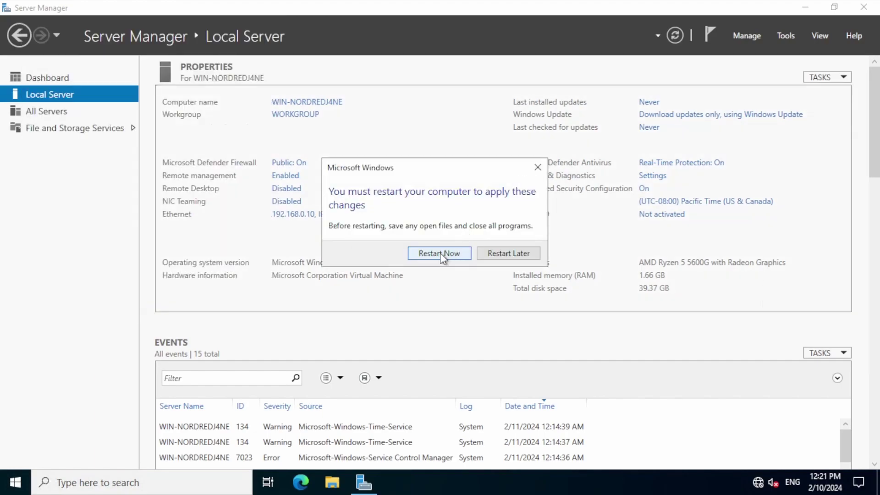
{"action": "left_click", "coordinate": [442, 253]}
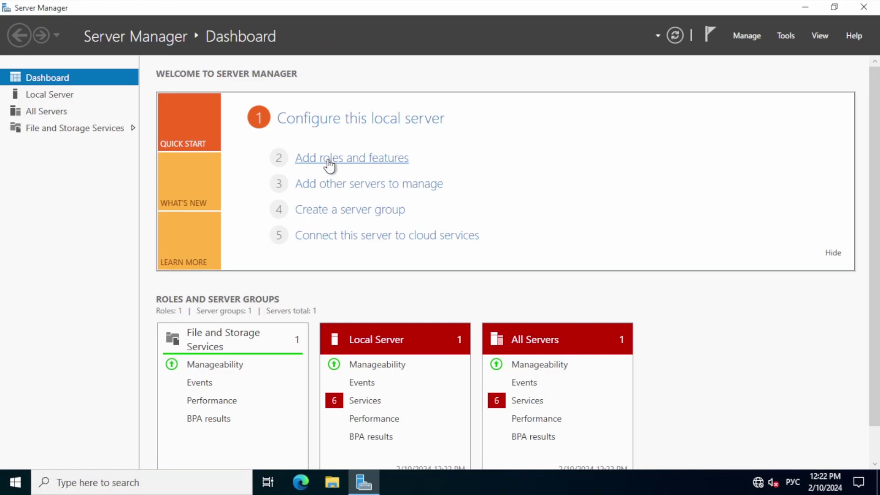
Step: Select the Active Directory Domain Services role with its management tools in Add Roles and Features
{"action": "left_click", "coordinate": [329, 160]}
{"action": "left_click", "coordinate": [360, 363]}
{"action": "left_click", "coordinate": [359, 364]}
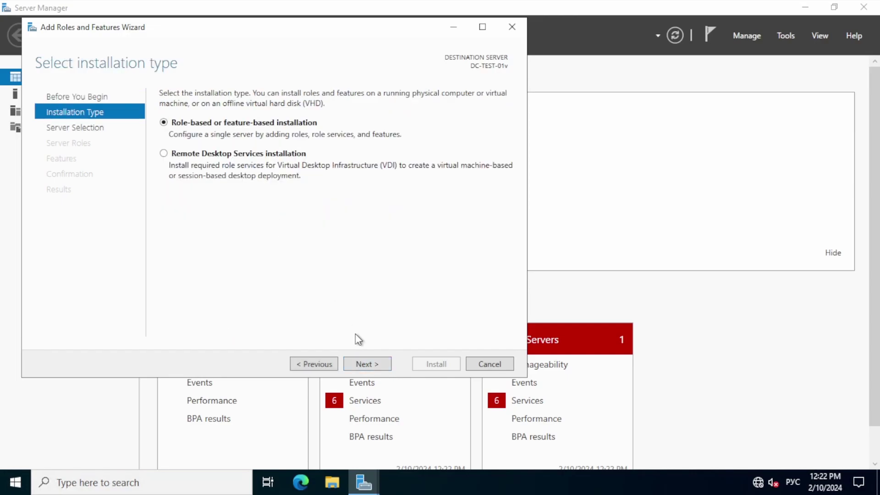
{"action": "left_click", "coordinate": [365, 361]}
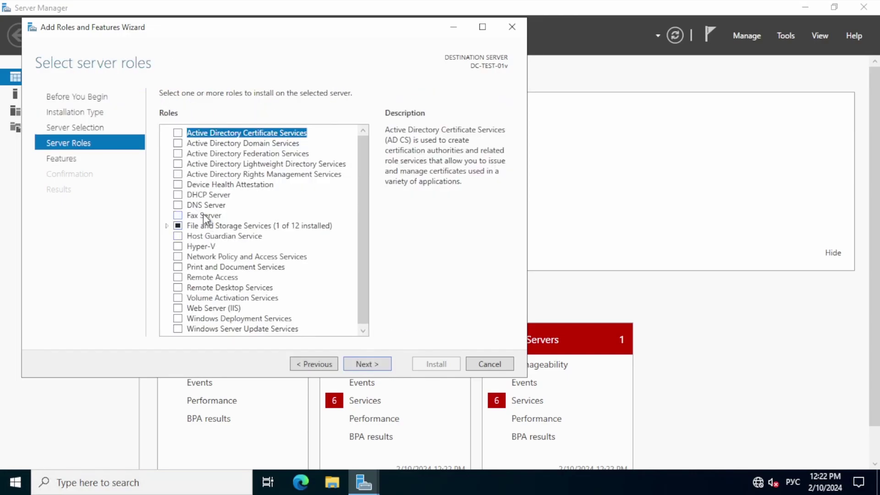
{"action": "left_click", "coordinate": [179, 144]}
{"action": "left_click", "coordinate": [367, 363]}
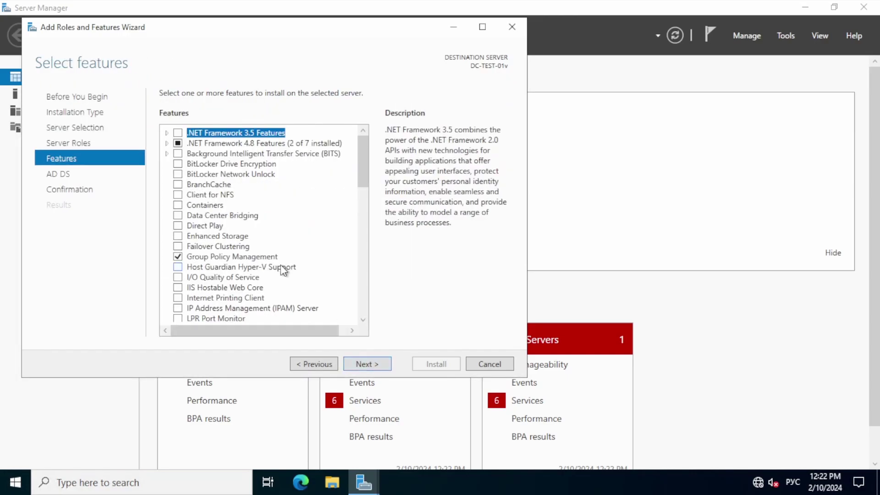
{"action": "left_click", "coordinate": [367, 363]}
{"action": "left_click", "coordinate": [367, 363]}
Step: Install AD DS with automatic restart allowed, then start promoting the server from notifications
{"action": "left_click", "coordinate": [164, 112]}
{"action": "left_click", "coordinate": [475, 286]}
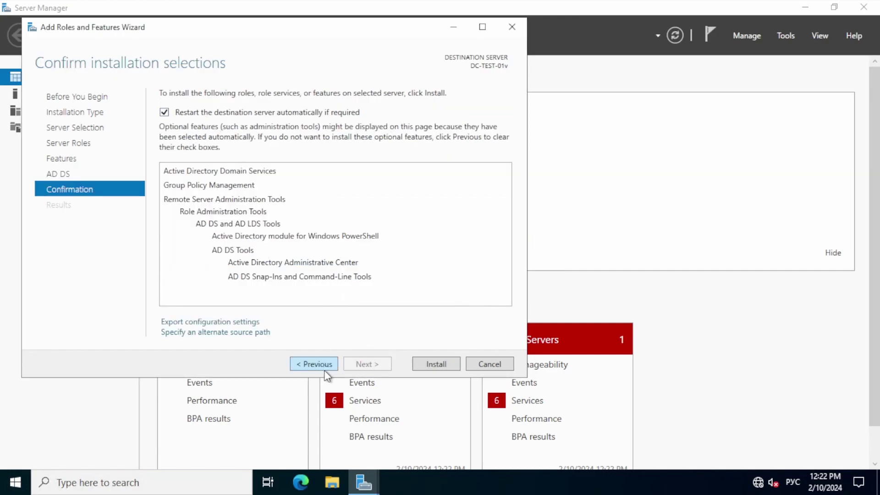
{"action": "left_click", "coordinate": [436, 364]}
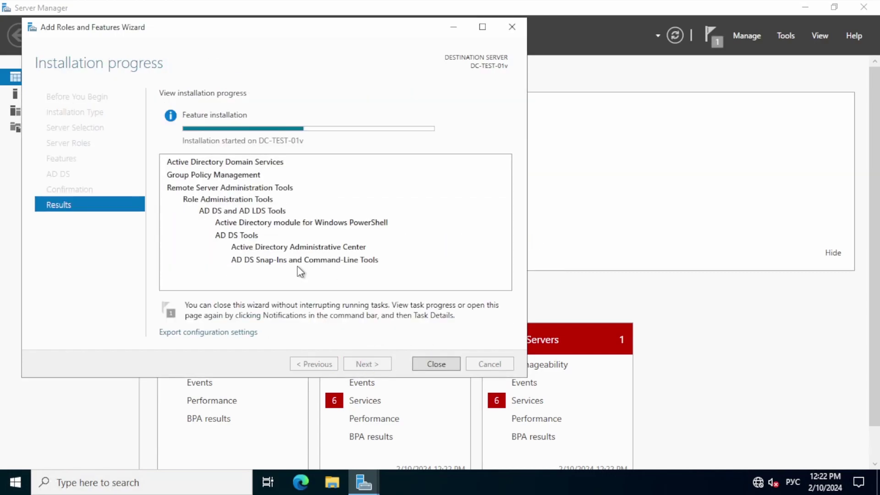
{"action": "left_click", "coordinate": [428, 364]}
{"action": "left_click", "coordinate": [713, 34]}
{"action": "left_click", "coordinate": [575, 114]}
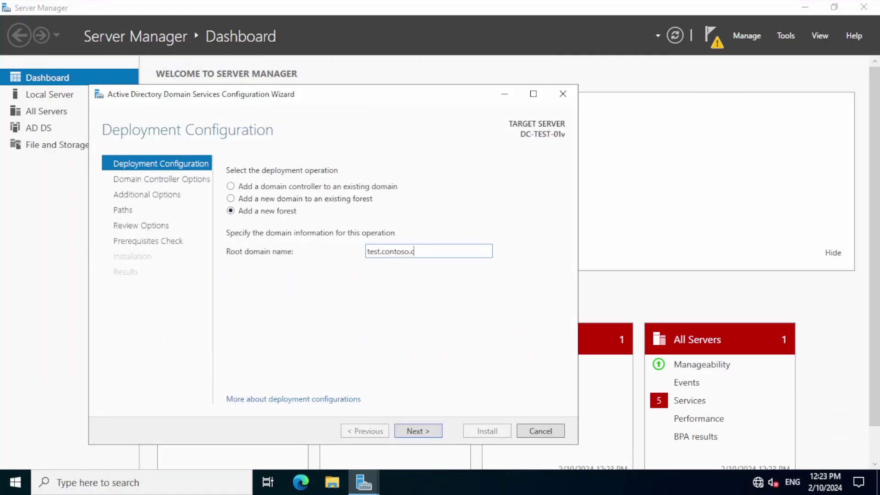
Step: Add a new forest test.contoso.com and enter and confirm the DSRM password
{"action": "left_click", "coordinate": [418, 431]}
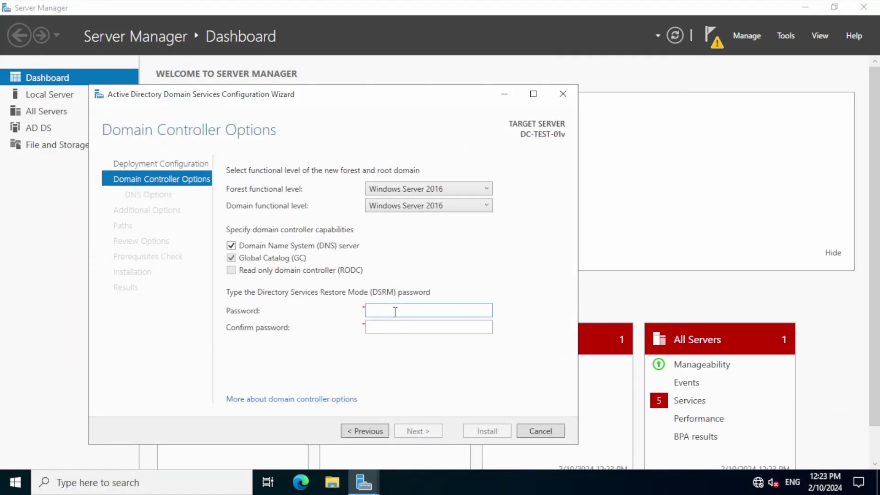
{"action": "type", "text": "•••••••••"}
{"action": "key", "text": "Tab"}
{"action": "type", "text": "••"}
{"action": "left_click", "coordinate": [408, 432]}
Step: Accept the DNS options and NetBIOS name TEST, pass prerequisites and install the domain controller
{"action": "left_click", "coordinate": [414, 431]}
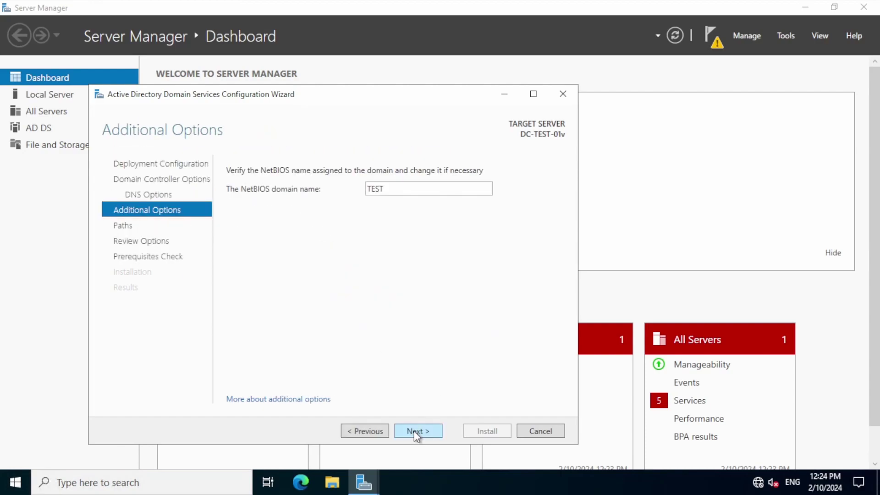
{"action": "left_click", "coordinate": [414, 430]}
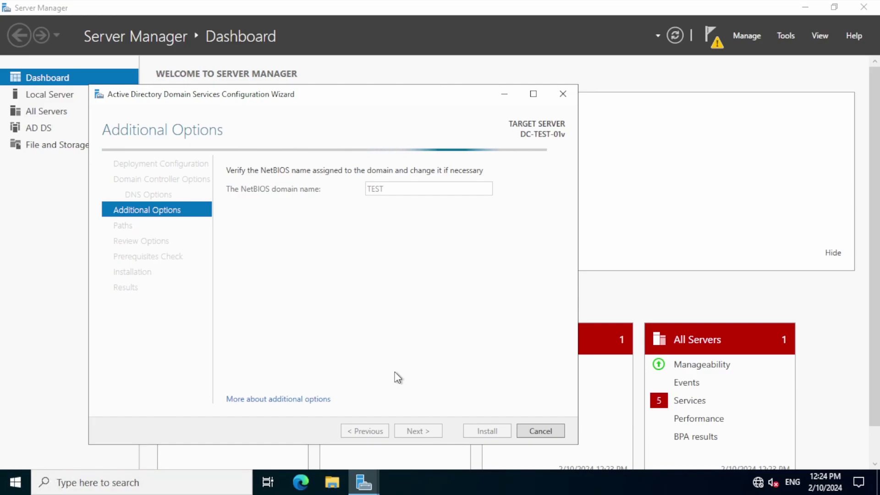
{"action": "left_click", "coordinate": [411, 428]}
{"action": "scroll", "coordinate": [417, 303], "scroll_direction": "down", "scroll_amount": 5}
{"action": "left_click", "coordinate": [421, 432]}
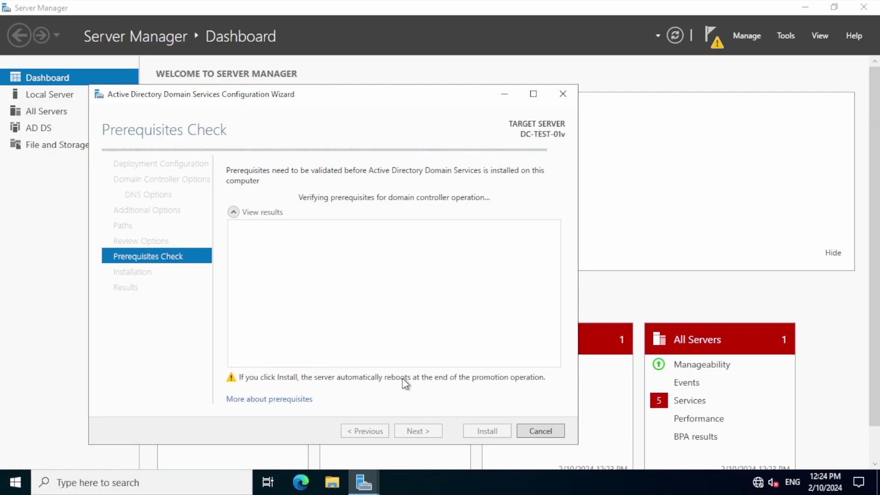
{"action": "left_click", "coordinate": [487, 430]}
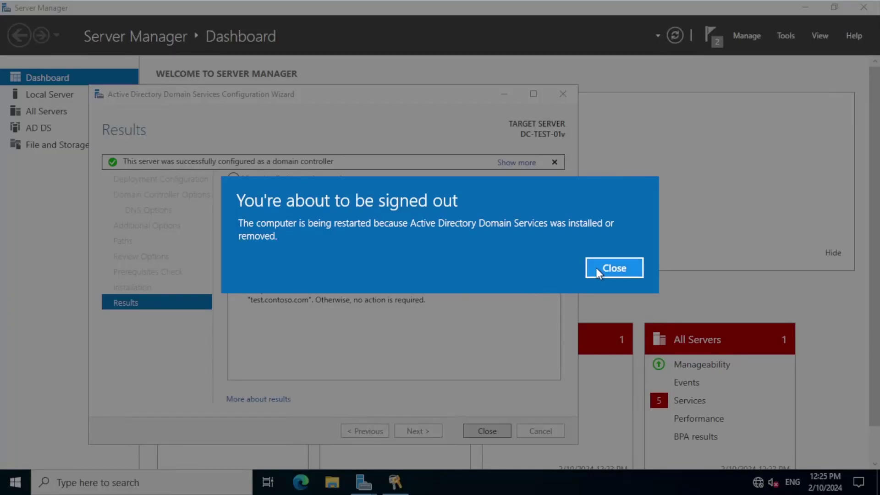
{"action": "left_click", "coordinate": [596, 268]}
{"action": "left_click", "coordinate": [487, 430]}
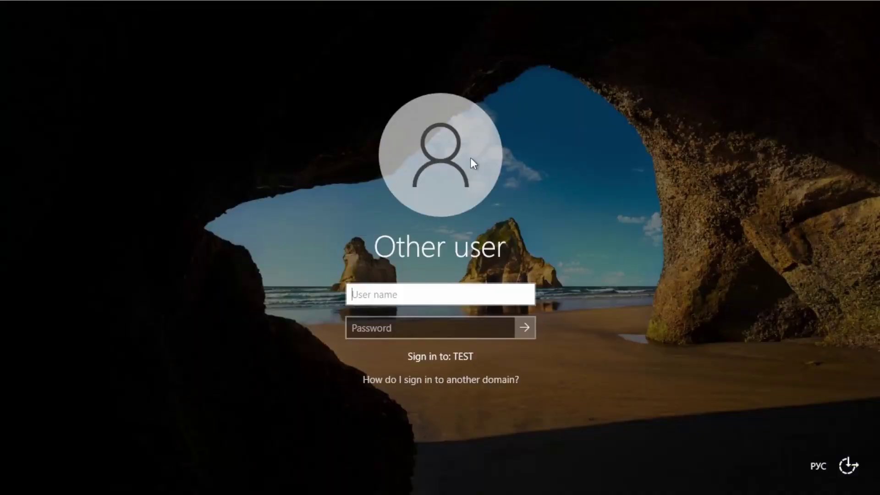
Step: Switch the keyboard to English and sign in to the TEST domain as Administrator
{"action": "type", "text": "Ф"}
{"action": "key", "text": "BackSpace"}
{"action": "key", "text": "alt+shift"}
{"action": "type", "text": "Administrator"}
{"action": "key", "text": "Tab"}
{"action": "type", "text": "********"}
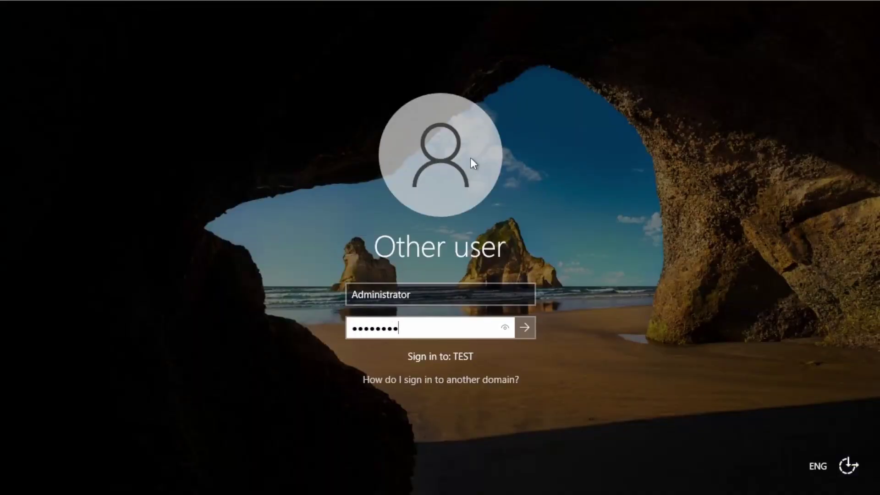
{"action": "key", "text": "Return"}
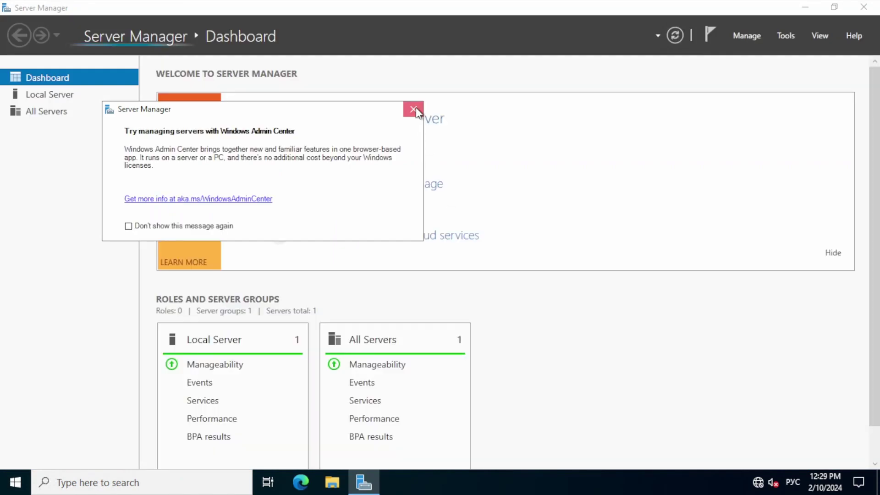
Step: Open Active Directory Users and Computers and expand test.contoso.com to Domain Controllers
{"action": "left_click", "coordinate": [413, 109]}
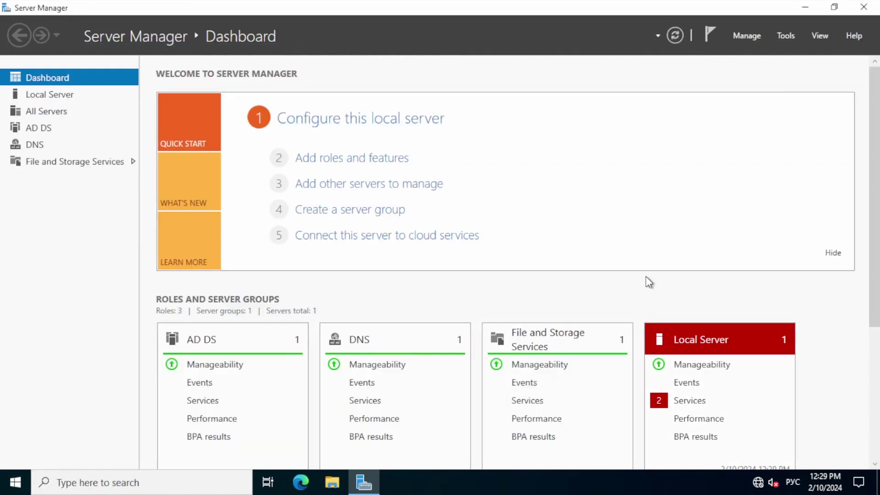
{"action": "left_click", "coordinate": [784, 36]}
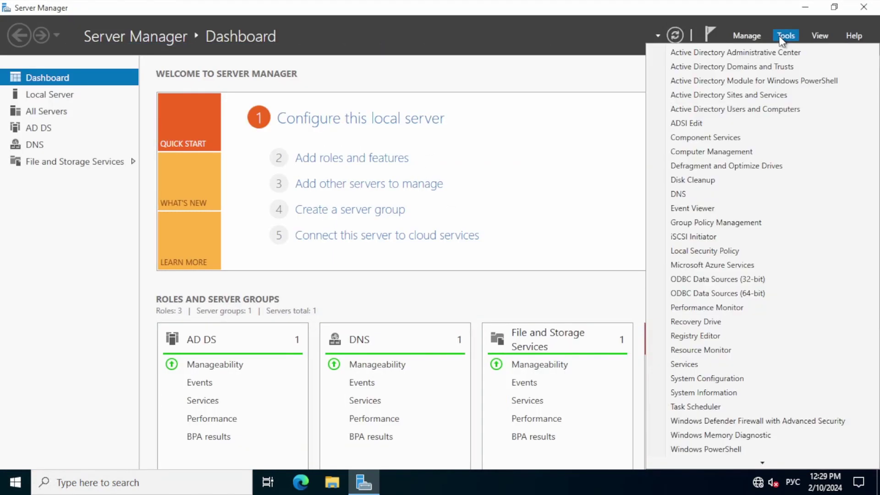
{"action": "left_click", "coordinate": [763, 109]}
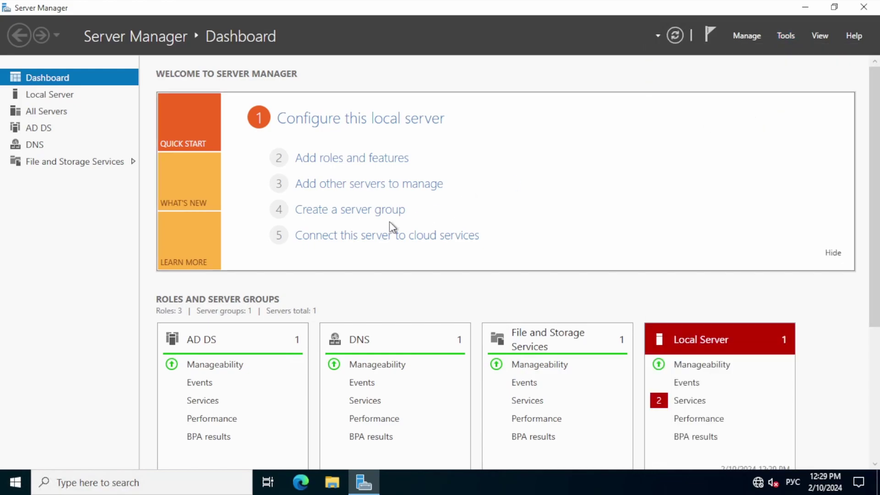
{"action": "left_click", "coordinate": [70, 141]}
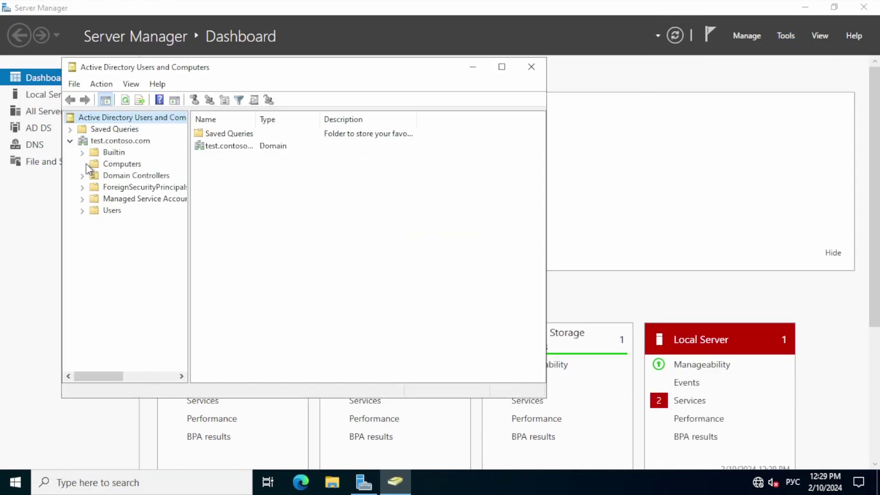
{"action": "left_click", "coordinate": [114, 163]}
{"action": "left_click", "coordinate": [103, 175]}
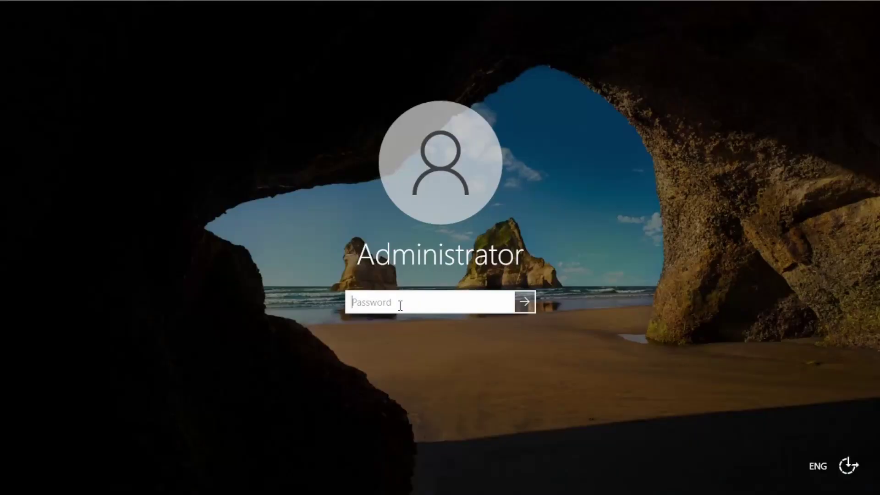
Step: Sign in, dismiss the startup notices and show the local server's properties
{"action": "type", "text": "••••••"}
{"action": "key", "text": "Return"}
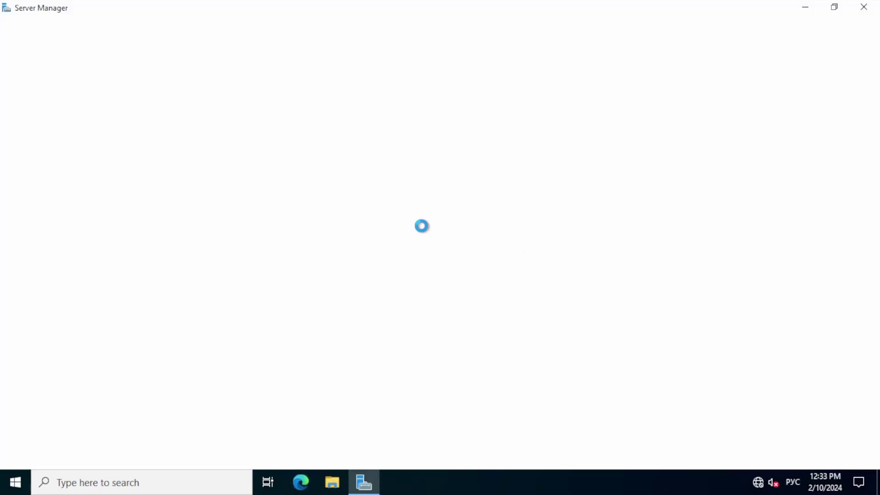
{"action": "left_click", "coordinate": [400, 145]}
{"action": "left_click", "coordinate": [383, 163]}
{"action": "key", "text": "Return"}
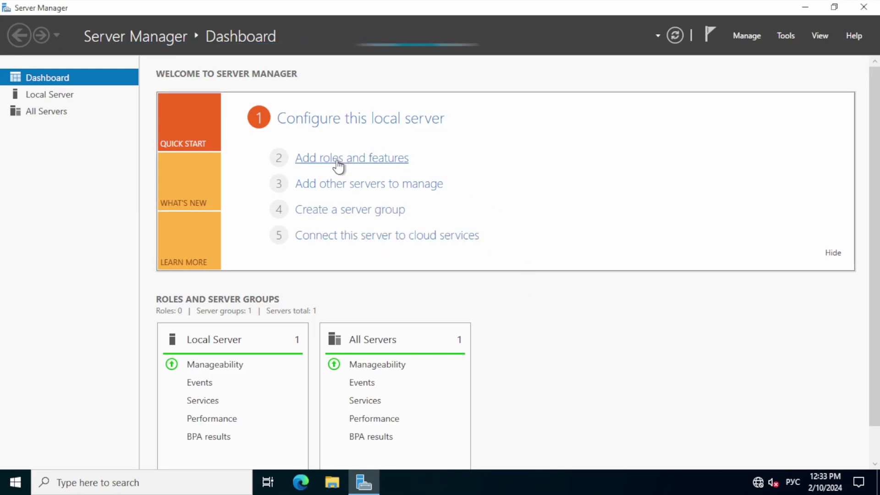
{"action": "left_click", "coordinate": [49, 94]}
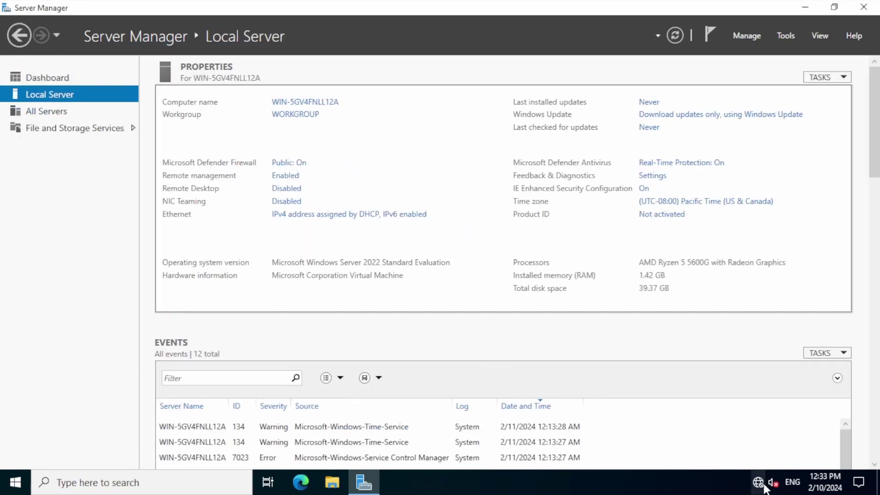
Step: Give Ethernet static IP 192.168.0.11, mask 255.255.255.0 and DNS server 192.168.0.10
{"action": "right_click", "coordinate": [758, 483]}
{"action": "left_click", "coordinate": [748, 465]}
{"action": "left_click", "coordinate": [197, 198]}
{"action": "left_click", "coordinate": [275, 192]}
{"action": "right_click", "coordinate": [152, 136]}
{"action": "left_click", "coordinate": [205, 261]}
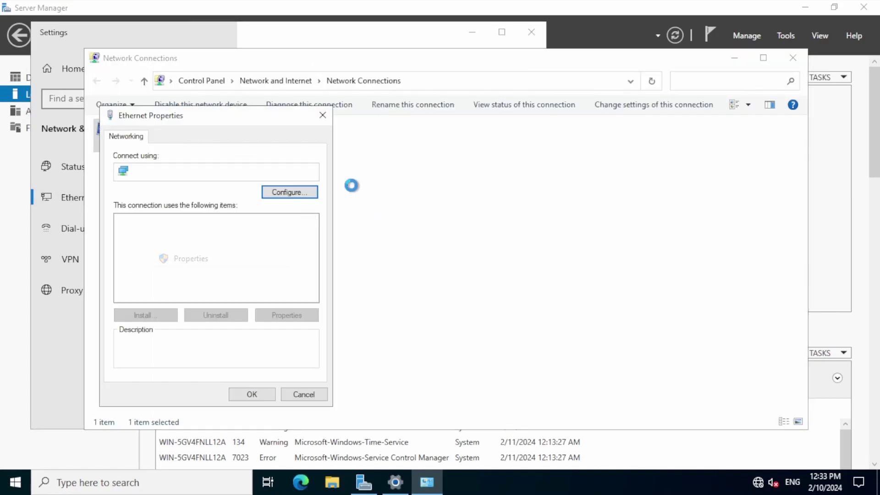
{"action": "double_click", "coordinate": [205, 252]}
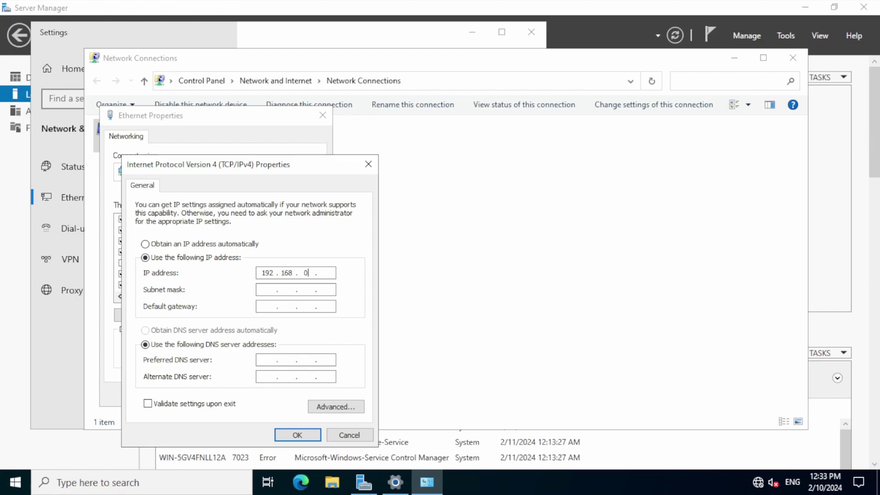
{"action": "left_click", "coordinate": [267, 290]}
{"action": "left_click", "coordinate": [289, 360]}
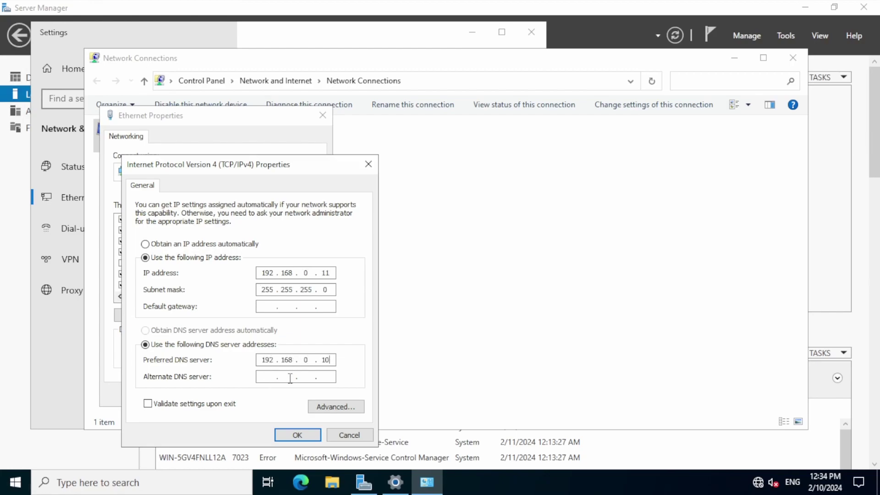
{"action": "left_click", "coordinate": [297, 435]}
{"action": "left_click", "coordinate": [250, 393]}
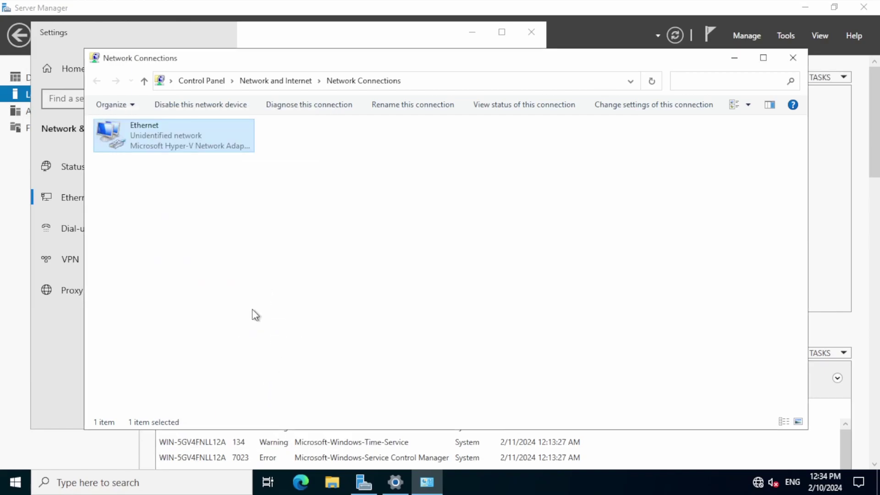
Step: Ping 192.168.0.10 from Command Prompt and confirm replies arrive
{"action": "left_click", "coordinate": [734, 58]}
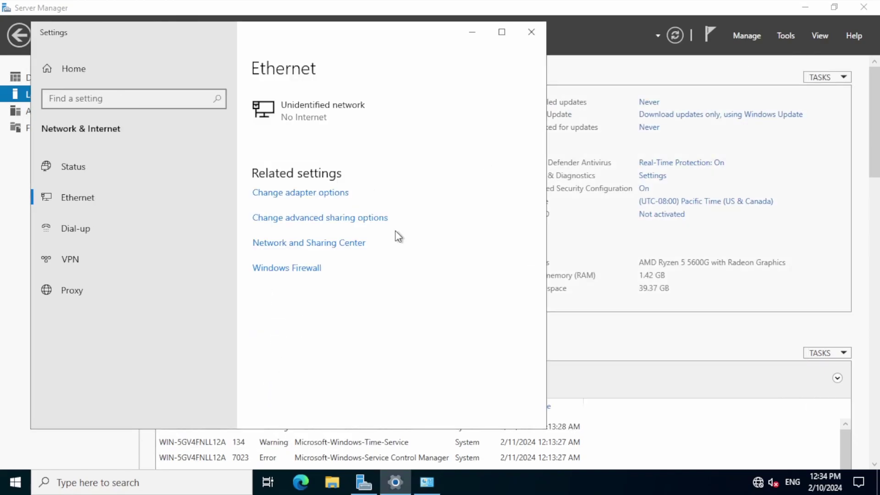
{"action": "left_click", "coordinate": [114, 479]}
{"action": "type", "text": "cmd"}
{"action": "key", "text": "Return"}
{"action": "type", "text": "ping 192.168.0.10"}
{"action": "key", "text": "Return"}
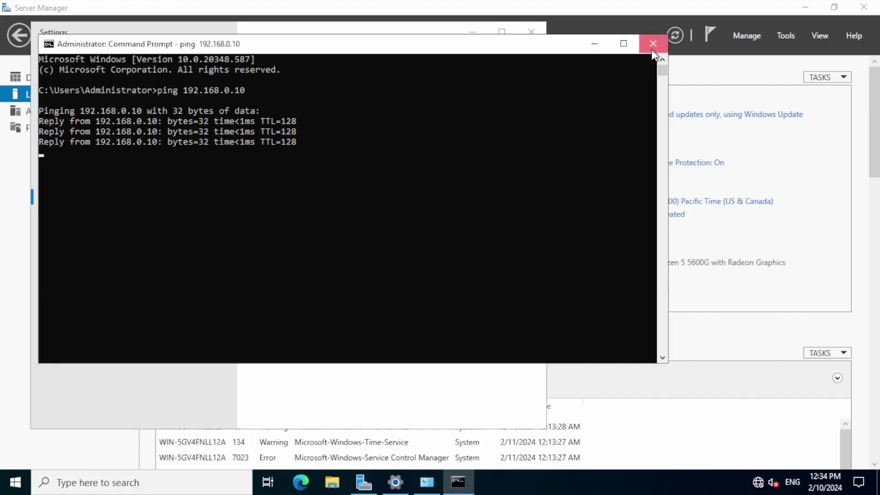
{"action": "left_click", "coordinate": [653, 44]}
Step: Rename the computer to DC-TEST-02v and make it a member of domain test.contoso.com
{"action": "left_click", "coordinate": [531, 31]}
{"action": "left_click", "coordinate": [304, 102]}
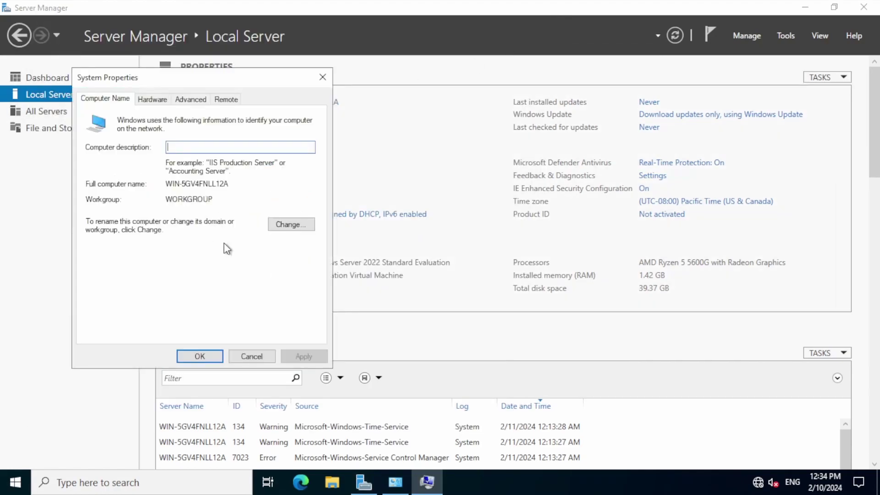
{"action": "left_click", "coordinate": [293, 224]}
{"action": "type", "text": "DC"}
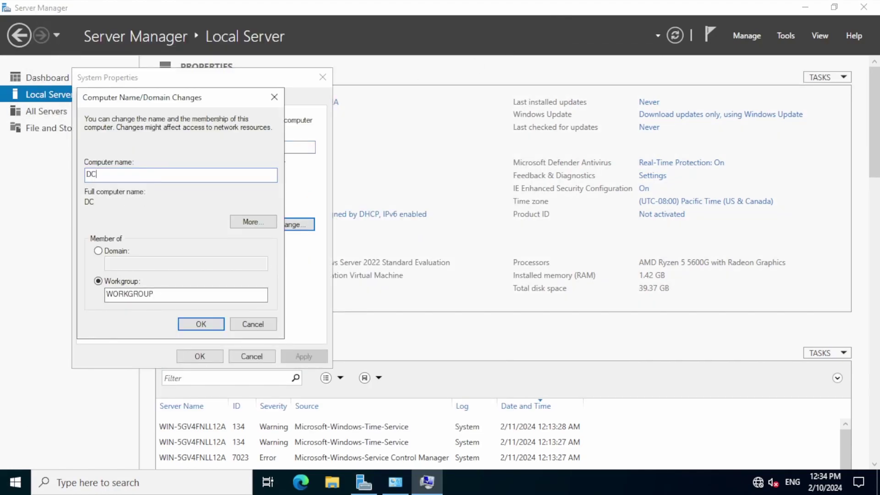
{"action": "type", "text": "-TEST-02v"}
{"action": "left_click", "coordinate": [99, 252]}
{"action": "left_click", "coordinate": [123, 265]}
{"action": "type", "text": "test.contoso.com"}
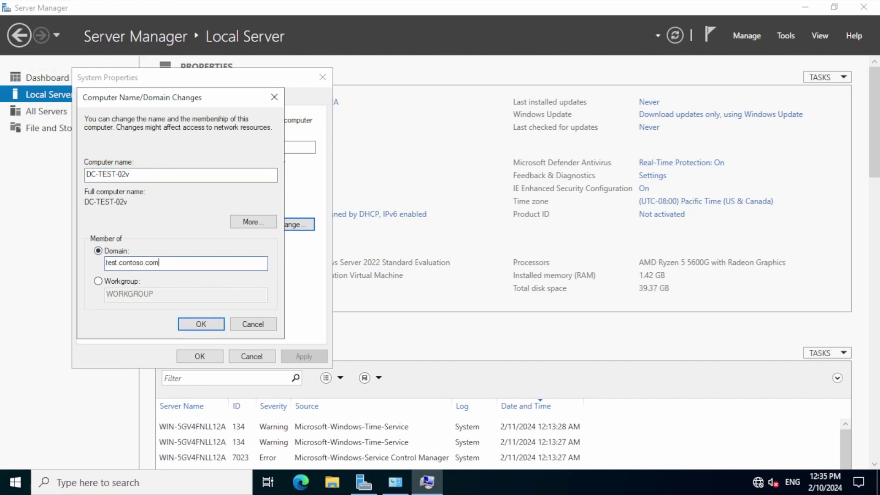
{"action": "key", "text": "Return"}
Step: Supply the domain administrator credentials and acknowledge the welcome and restart messages
{"action": "type", "text": "administrator"}
{"action": "key", "text": "Tab"}
{"action": "type", "text": "Pa$$w0rd"}
{"action": "key", "text": "Return"}
{"action": "left_click", "coordinate": [500, 287]}
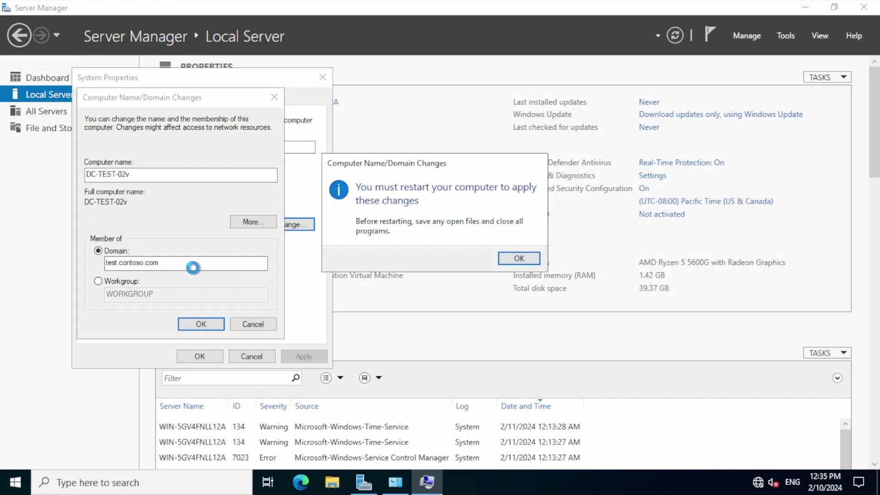
{"action": "key", "text": "Return"}
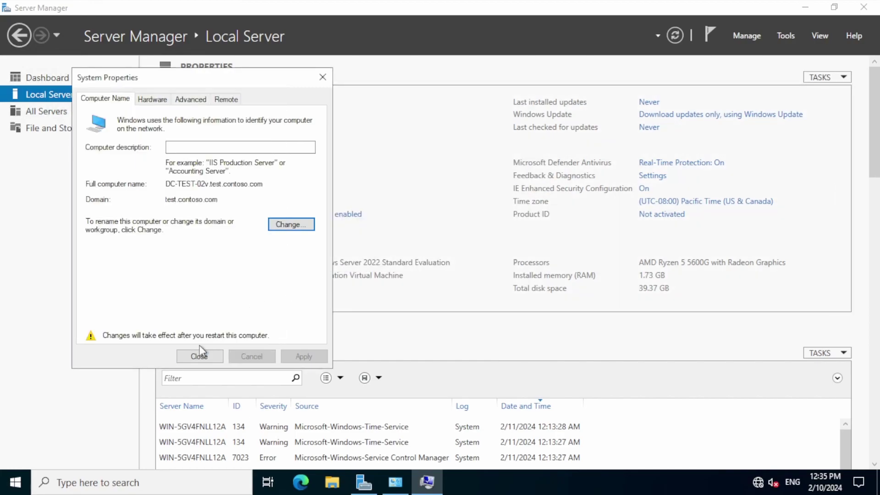
Step: Restart the server and sign in to DC-TEST-02V with the administrator account
{"action": "left_click", "coordinate": [199, 355]}
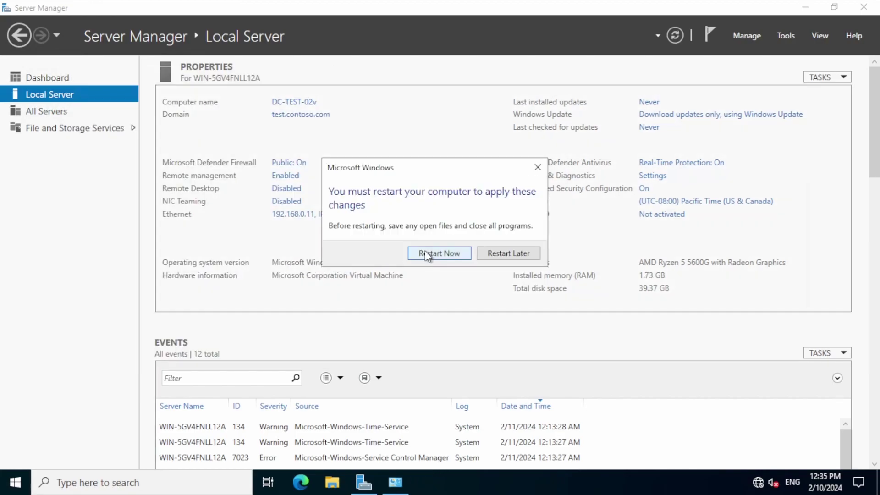
{"action": "left_click", "coordinate": [436, 254]}
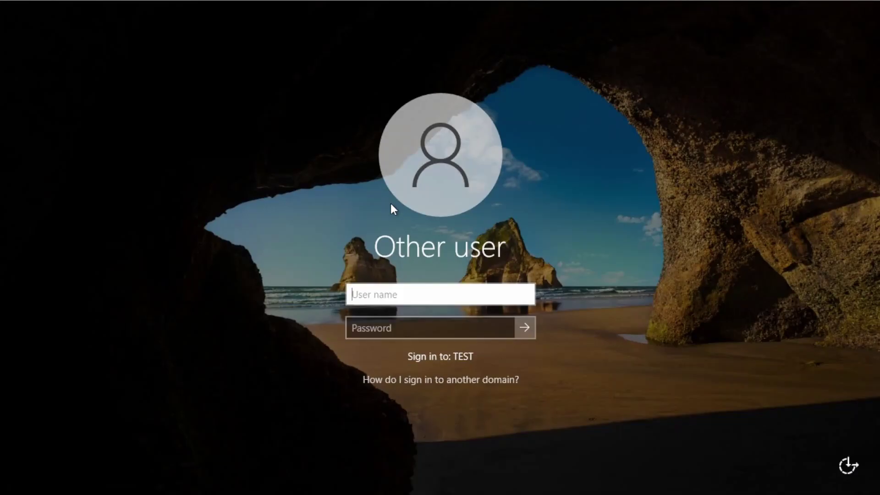
{"action": "type", "text": "administrator"}
{"action": "key", "text": "Tab"}
{"action": "type", "text": "*********"}
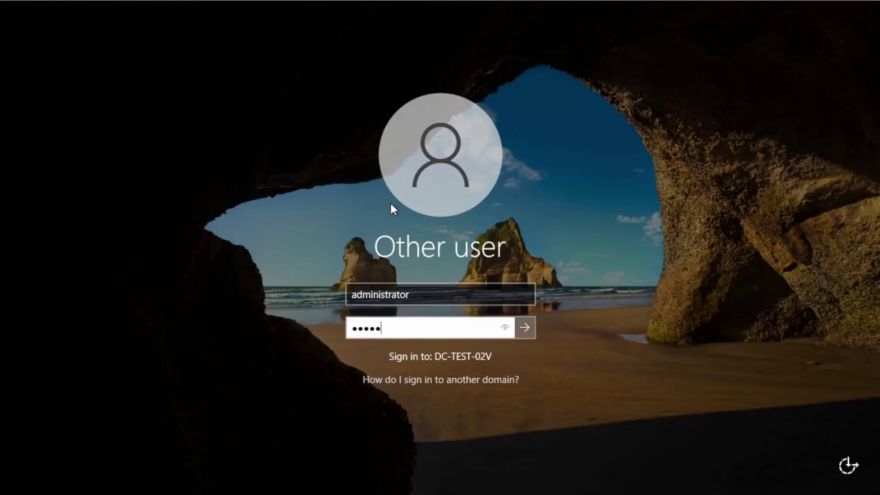
{"action": "key", "text": "Return"}
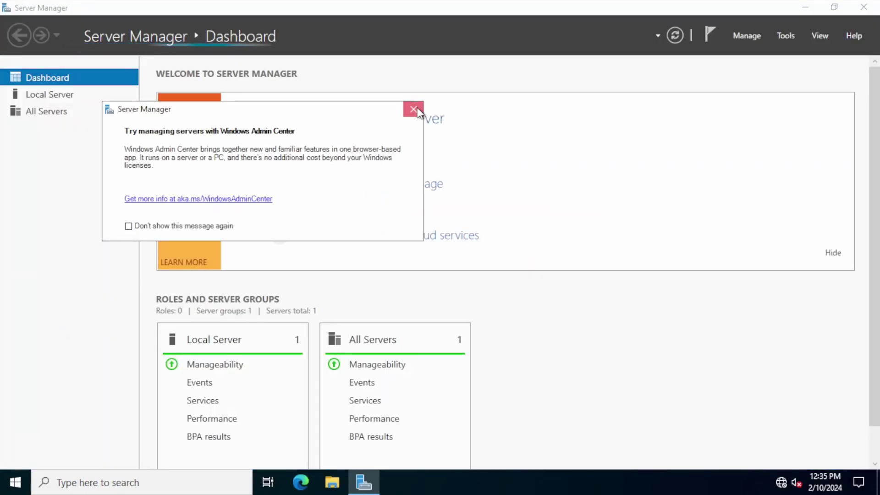
Step: Choose the Active Directory Domain Services role with its required features for this server
{"action": "left_click", "coordinate": [411, 110]}
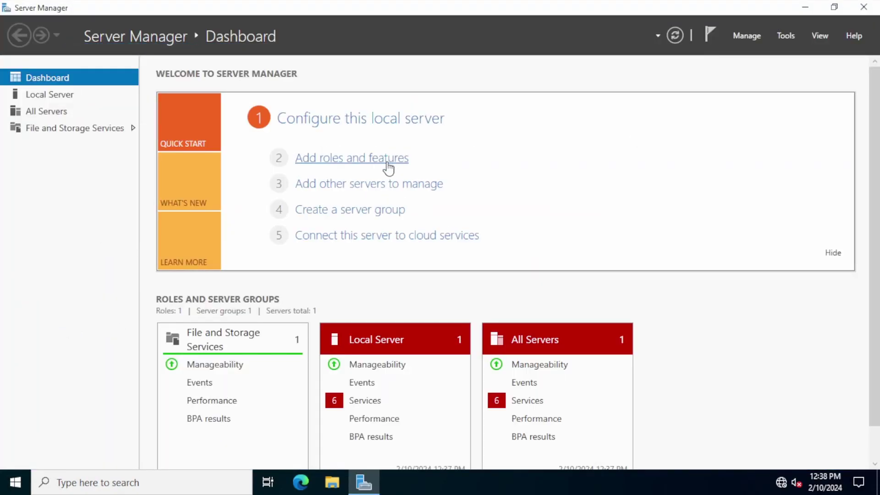
{"action": "left_click", "coordinate": [387, 158]}
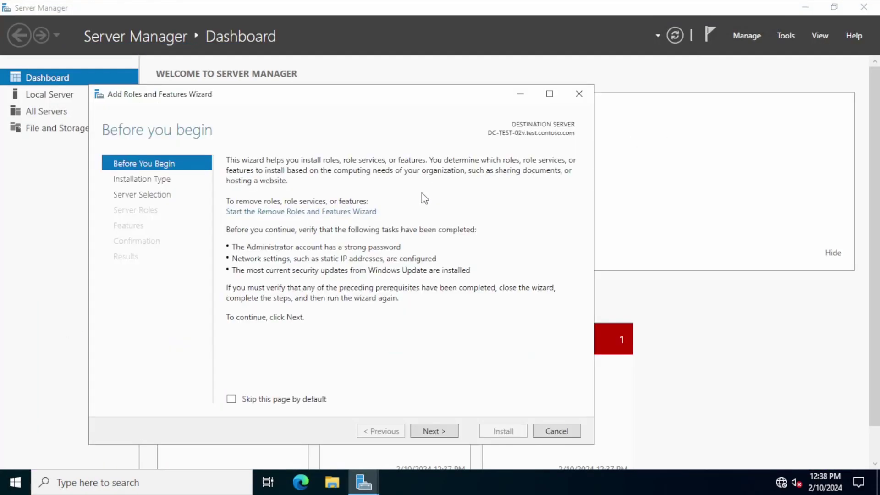
{"action": "left_click", "coordinate": [430, 430]}
{"action": "left_click", "coordinate": [430, 431]}
{"action": "left_click", "coordinate": [431, 431]}
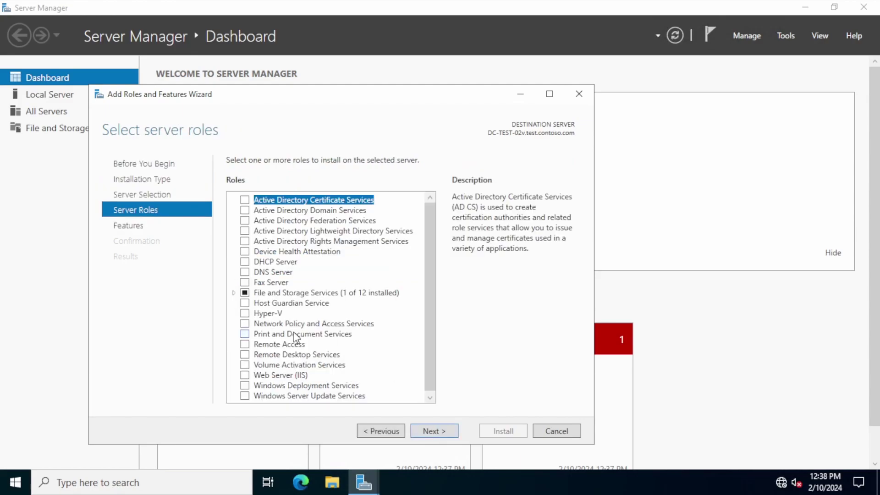
{"action": "left_click", "coordinate": [244, 211]}
{"action": "left_click", "coordinate": [383, 383]}
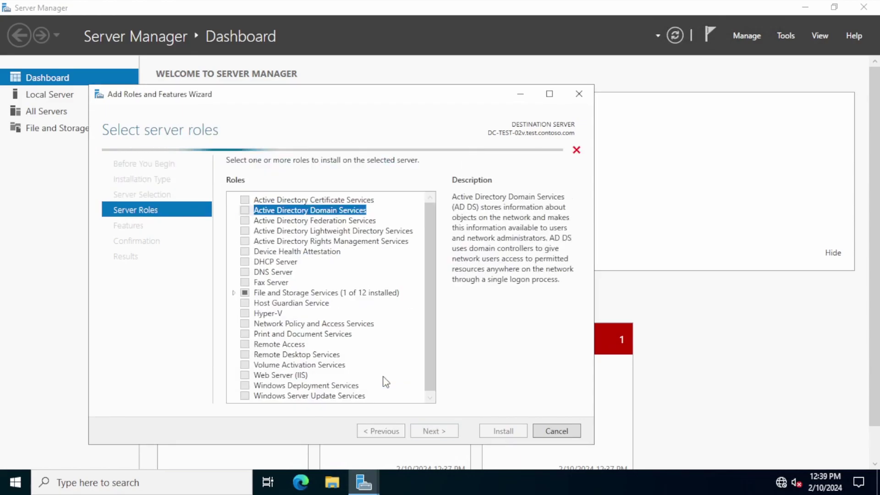
{"action": "left_click", "coordinate": [433, 430]}
Step: Install the AD DS role with automatic restart allowed
{"action": "left_click", "coordinate": [433, 430]}
{"action": "left_click", "coordinate": [433, 431]}
{"action": "left_click", "coordinate": [339, 179]}
{"action": "left_click", "coordinate": [472, 287]}
{"action": "left_click", "coordinate": [495, 432]}
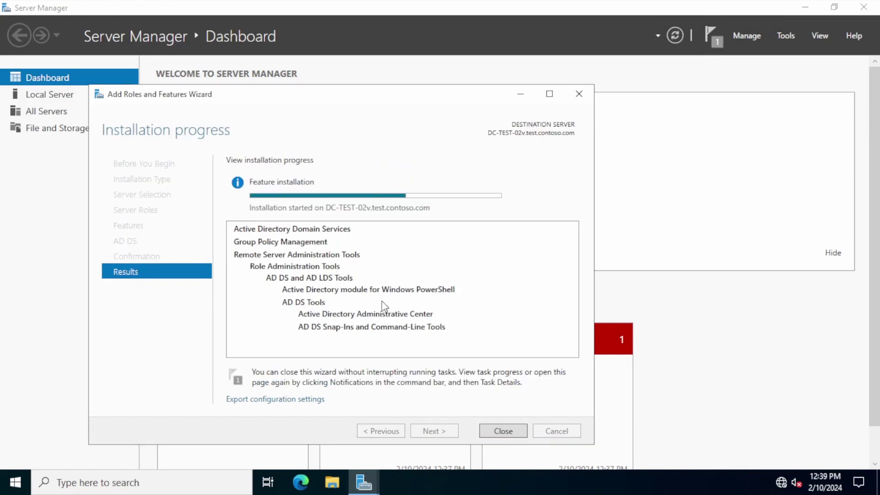
{"action": "left_click", "coordinate": [495, 430]}
{"action": "left_click", "coordinate": [712, 34]}
Step: Add a domain controller to the existing domain test.contoso.com and set the DSRM password
{"action": "left_click", "coordinate": [591, 115]}
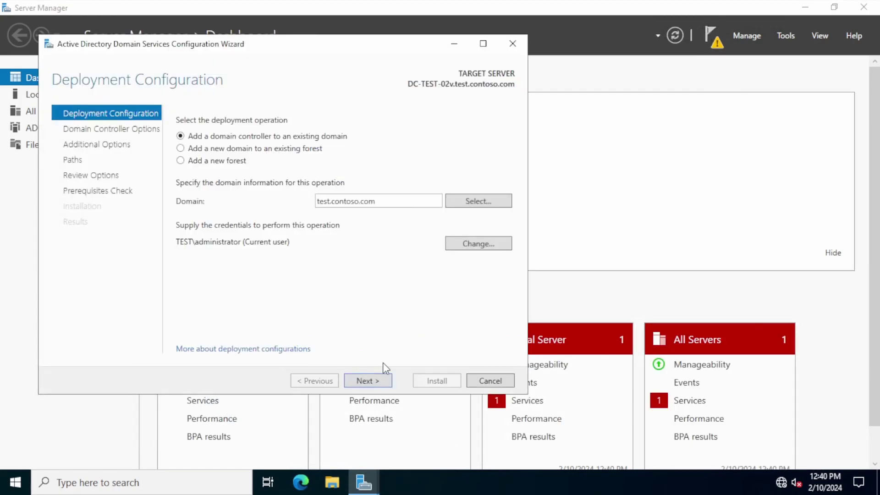
{"action": "left_click", "coordinate": [375, 382]}
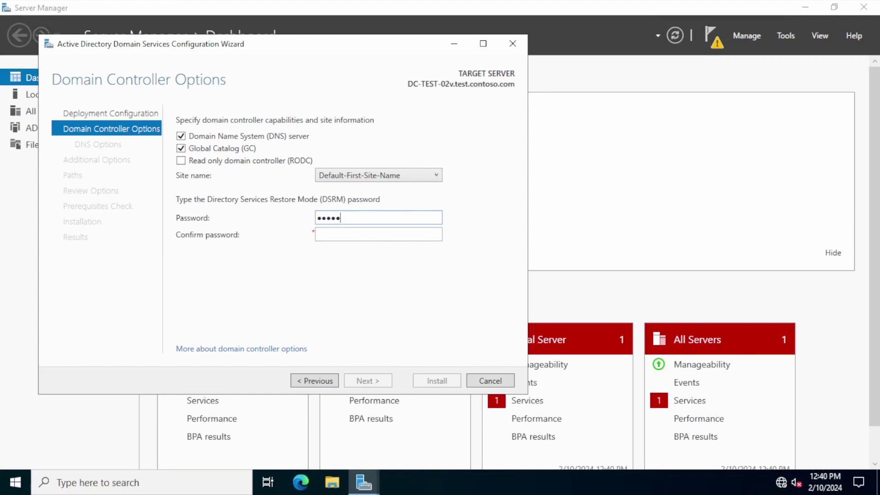
{"action": "type", "text": ".rd"}
{"action": "key", "text": "Return"}
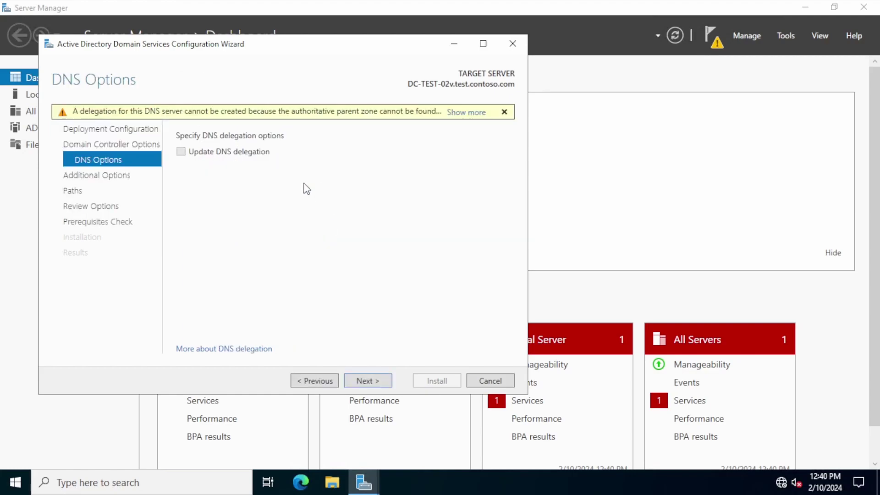
Step: Keep default DNS, replication and path settings, then install the domain controller
{"action": "left_click", "coordinate": [374, 382]}
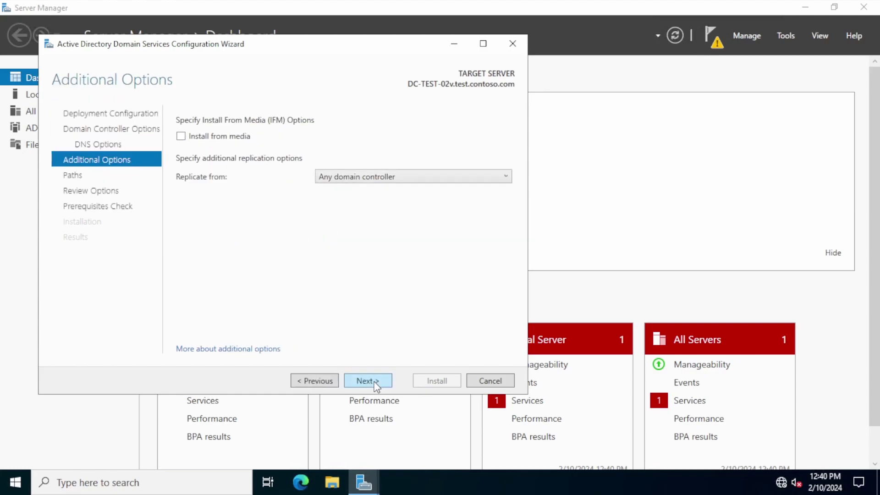
{"action": "left_click", "coordinate": [375, 384]}
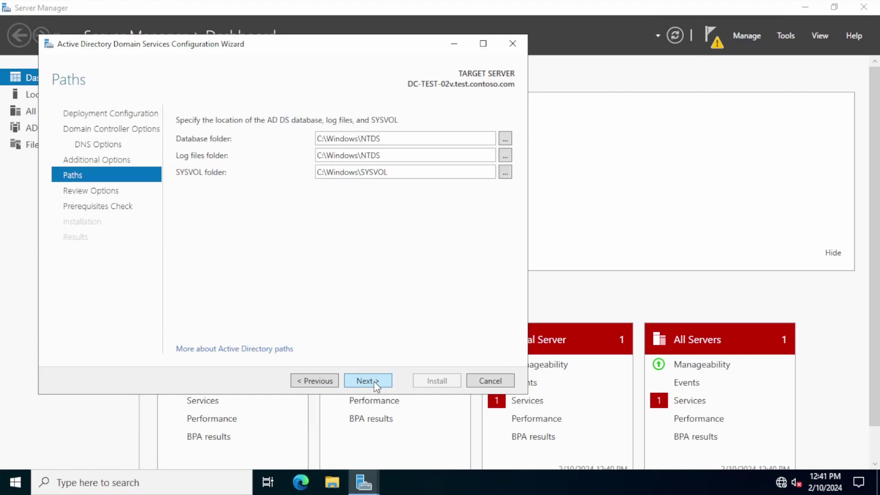
{"action": "left_click", "coordinate": [376, 384]}
{"action": "left_click", "coordinate": [374, 383]}
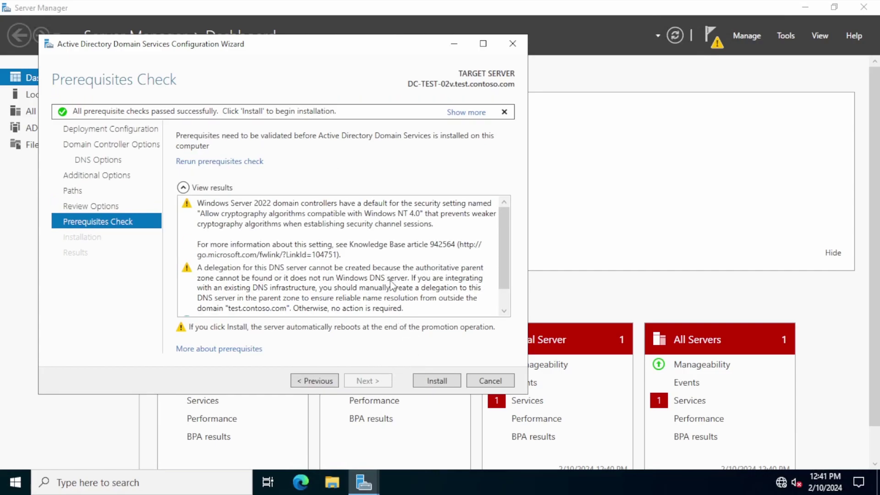
{"action": "scroll", "coordinate": [400, 299], "scroll_direction": "down", "scroll_amount": 1}
{"action": "left_click", "coordinate": [434, 384]}
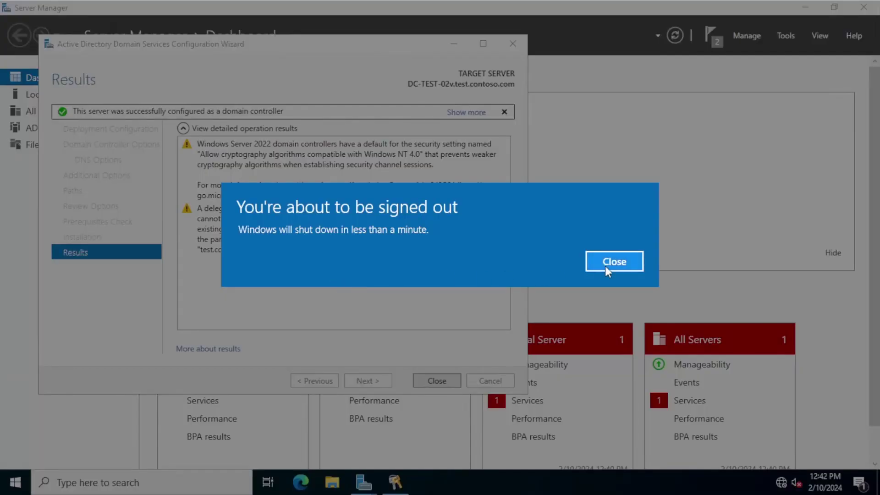
Step: Sign back in after the post-promotion reboot and close Server Manager
{"action": "left_click", "coordinate": [604, 266]}
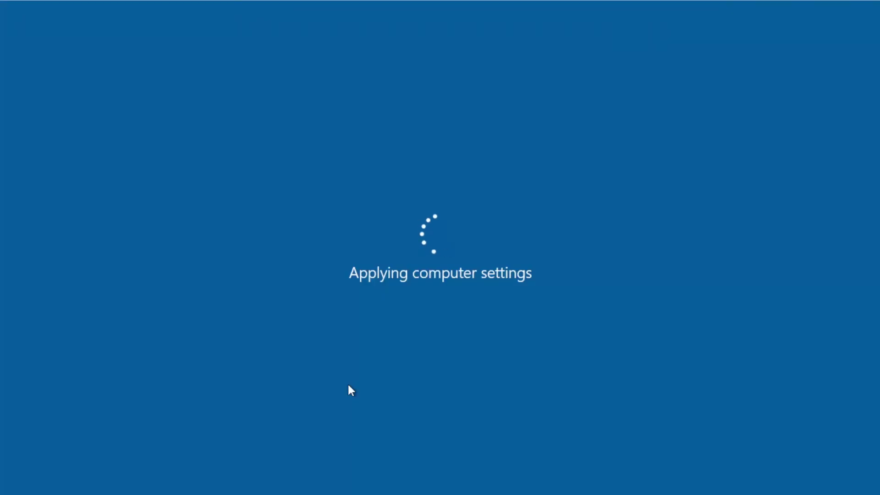
{"action": "type", "text": "********"}
{"action": "key", "text": "Return"}
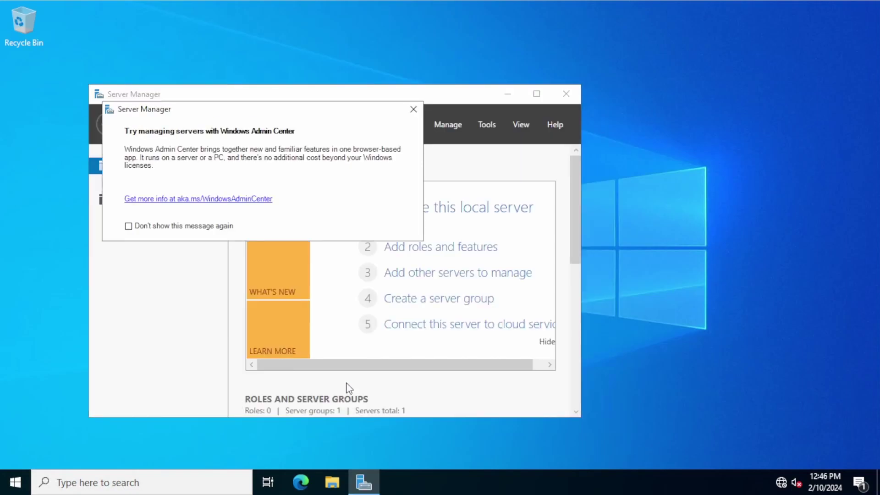
{"action": "left_click", "coordinate": [413, 109]}
{"action": "key", "text": "alt+F4"}
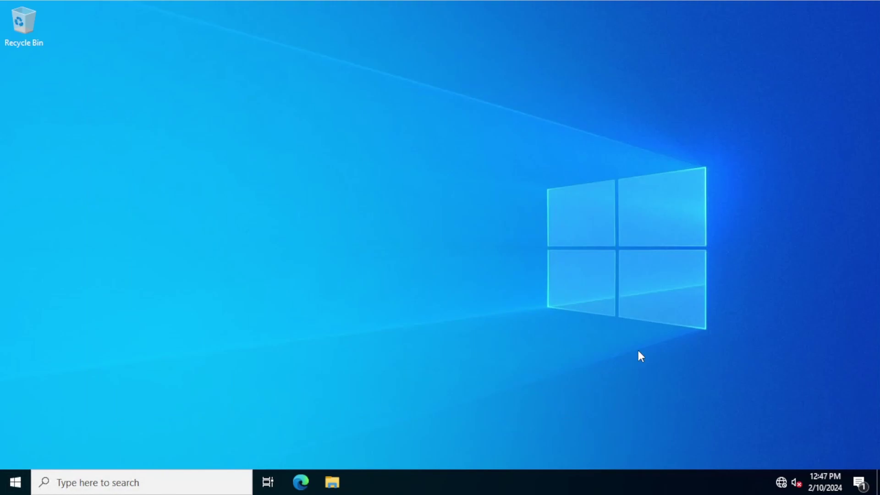
Step: On the .11 server, set Ethernet's IPv4 DNS to preferred 192.168.0.11 and alternate 192.168.0.10
{"action": "right_click", "coordinate": [777, 484]}
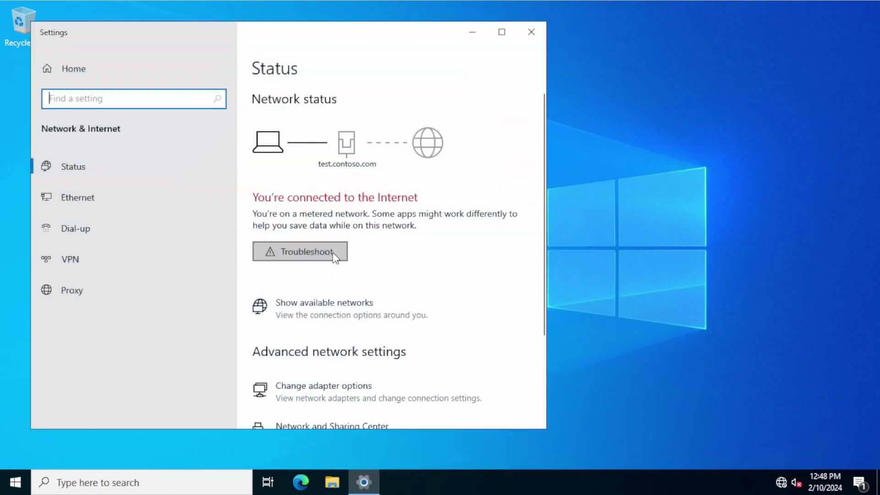
{"action": "left_click", "coordinate": [70, 198]}
{"action": "left_click", "coordinate": [299, 193]}
{"action": "right_click", "coordinate": [154, 146]}
{"action": "left_click", "coordinate": [195, 267]}
{"action": "double_click", "coordinate": [207, 253]}
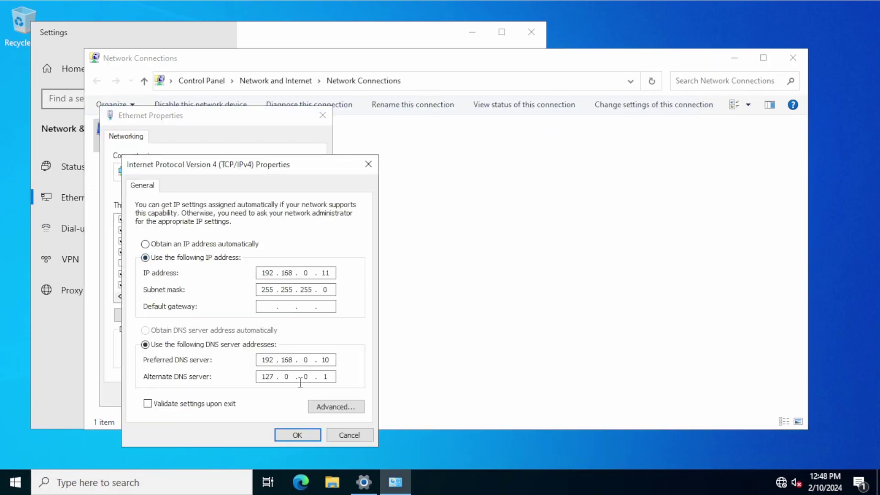
{"action": "left_click", "coordinate": [331, 372]}
{"action": "key", "text": "BackSpace"}
{"action": "key", "text": "BackSpace"}
{"action": "key", "text": "BackSpace"}
{"action": "key", "text": "BackSpace"}
{"action": "key", "text": "BackSpace"}
{"action": "type", "text": "198"}
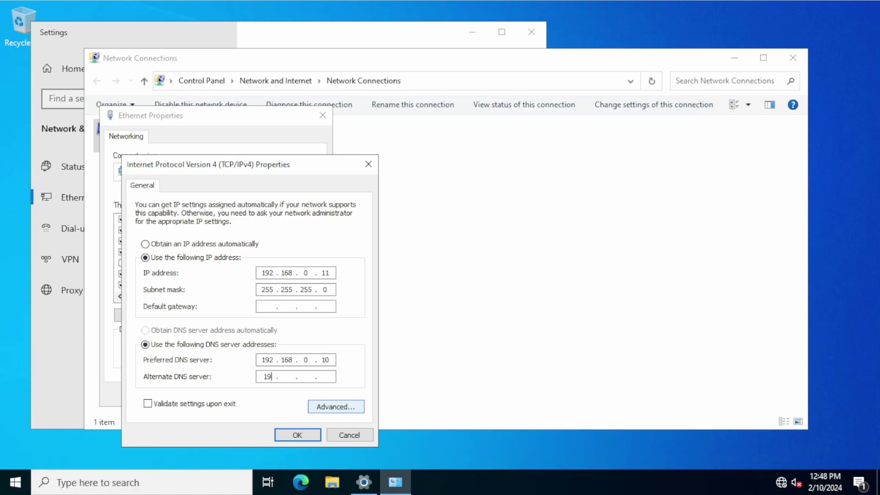
{"action": "type", "text": "168"}
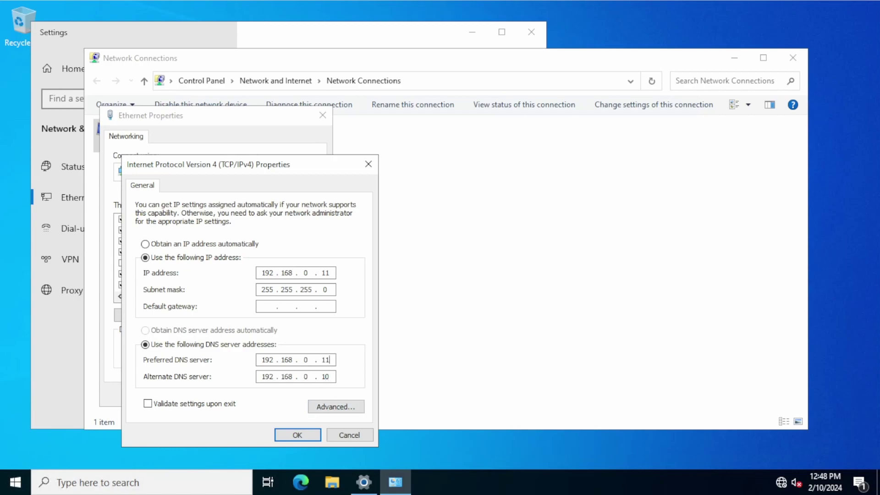
{"action": "key", "text": "Return"}
{"action": "left_click", "coordinate": [252, 394]}
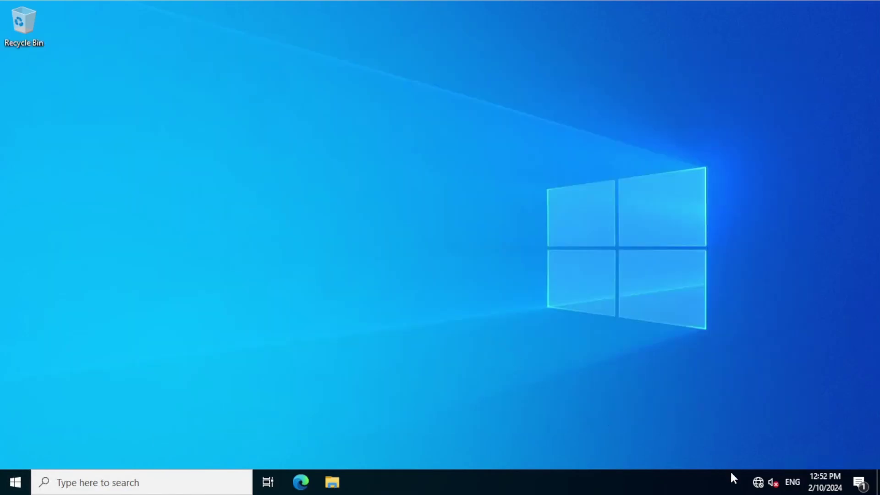
Step: Open the Ethernet adapter's IPv4 properties on the 192.168.0.10 server
{"action": "right_click", "coordinate": [758, 482]}
{"action": "left_click", "coordinate": [747, 468]}
{"action": "left_click", "coordinate": [164, 198]}
{"action": "left_click", "coordinate": [299, 191]}
{"action": "right_click", "coordinate": [143, 137]}
{"action": "left_click", "coordinate": [180, 262]}
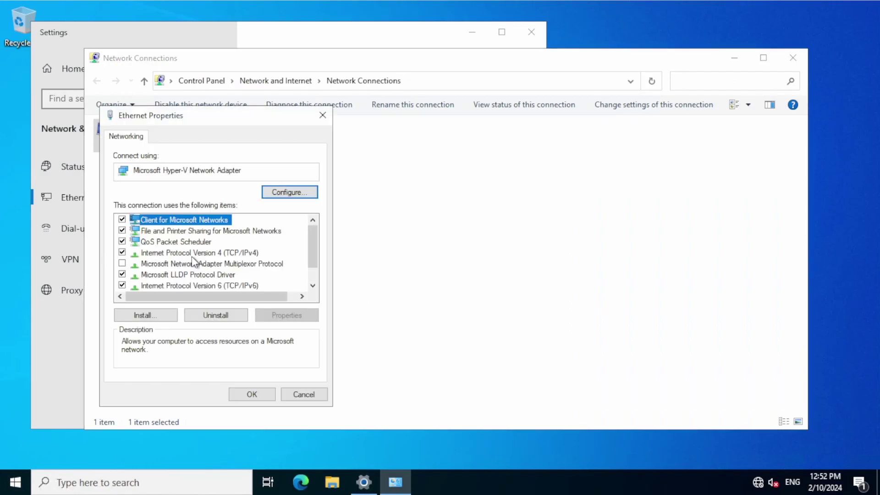
{"action": "double_click", "coordinate": [193, 256]}
Step: Set preferred DNS 192.168.0.10 and alternate 192.168.0.11, then close all network windows
{"action": "left_click", "coordinate": [329, 360]}
{"action": "key", "text": "BackSpace"}
{"action": "key", "text": "BackSpace"}
{"action": "key", "text": "BackSpace"}
{"action": "key", "text": "BackSpace"}
{"action": "key", "text": "BackSpace"}
{"action": "key", "text": "BackSpace"}
{"action": "type", "text": "192.168."}
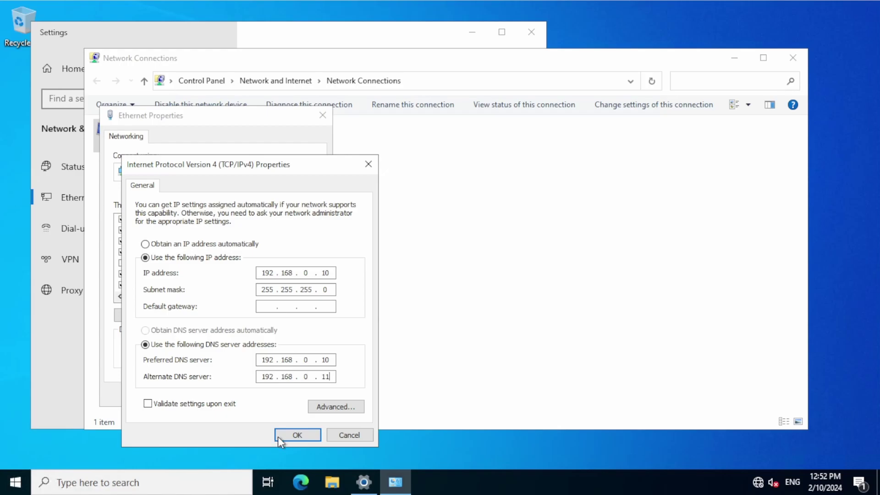
{"action": "left_click", "coordinate": [297, 435]}
{"action": "left_click", "coordinate": [267, 393]}
{"action": "left_click", "coordinate": [792, 58]}
{"action": "left_click", "coordinate": [531, 32]}
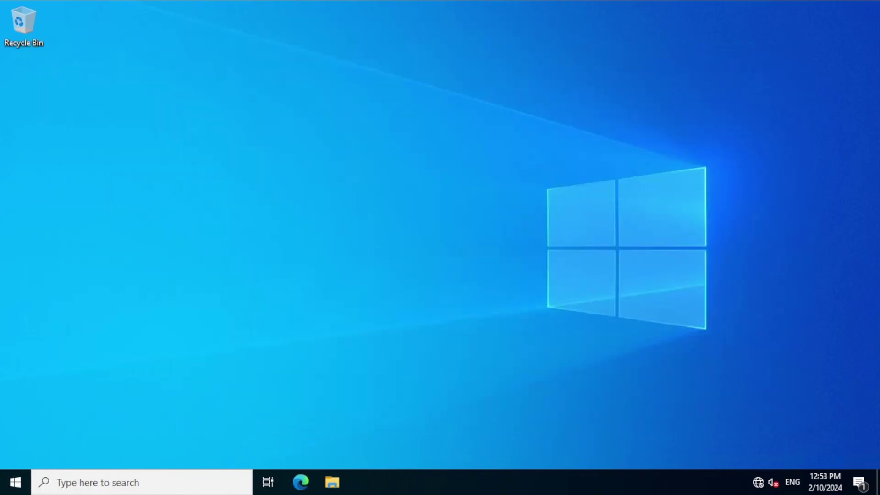
Step: Launch Active Directory Administrative Center from Server Manager's Tools and maximize it
{"action": "left_click", "coordinate": [3, 483]}
{"action": "left_click", "coordinate": [239, 120]}
{"action": "left_click", "coordinate": [362, 59]}
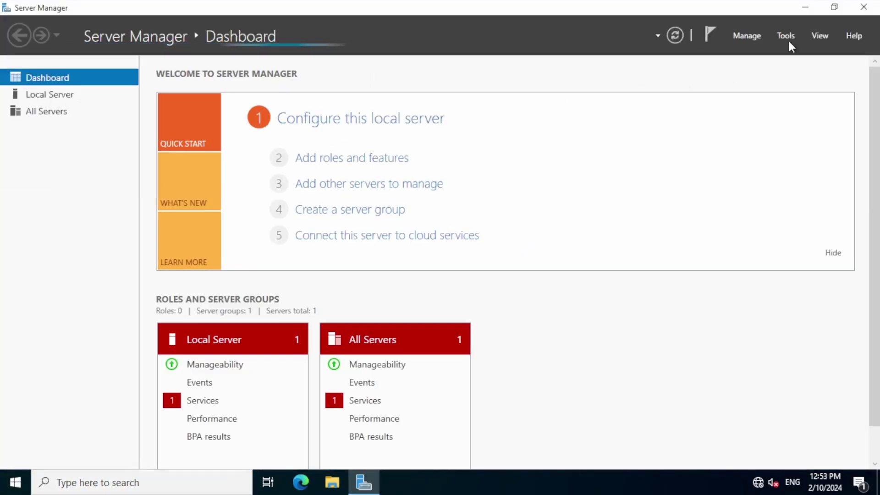
{"action": "left_click", "coordinate": [785, 35]}
{"action": "left_click", "coordinate": [700, 106]}
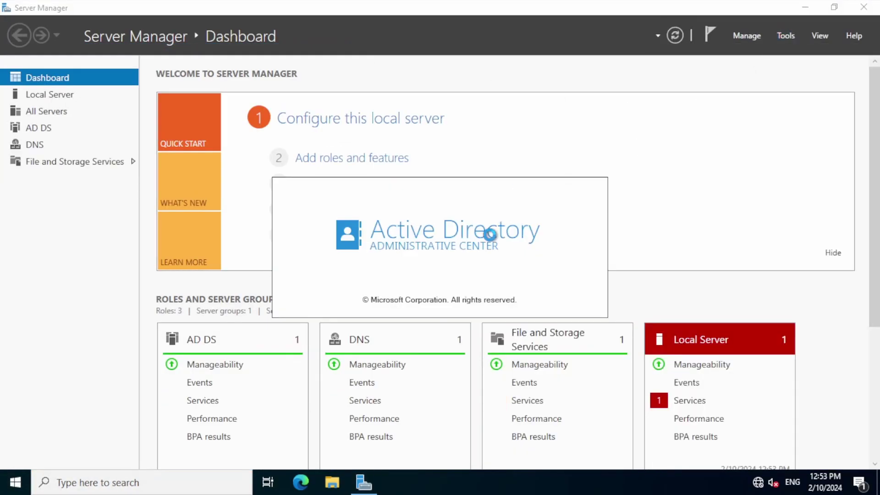
{"action": "left_click", "coordinate": [720, 76]}
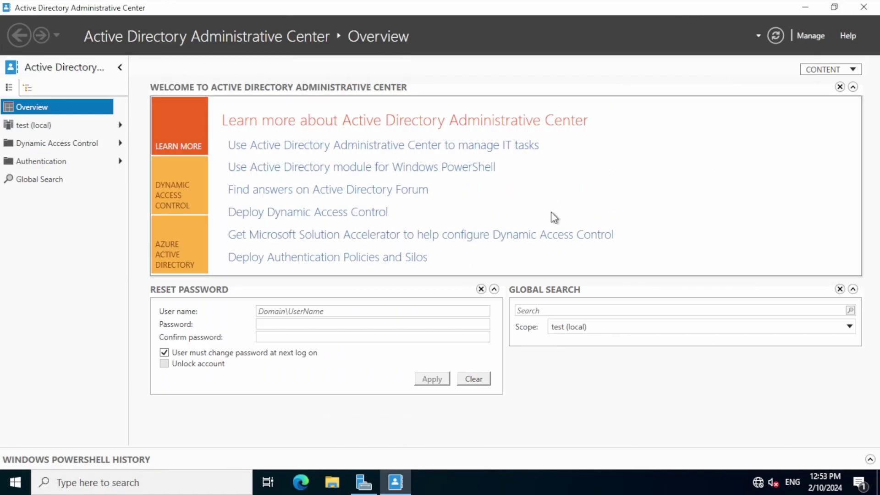
Step: Enable the Recycle Bin for test (local), confirm both prompts, and refresh with F5
{"action": "left_click", "coordinate": [32, 125]}
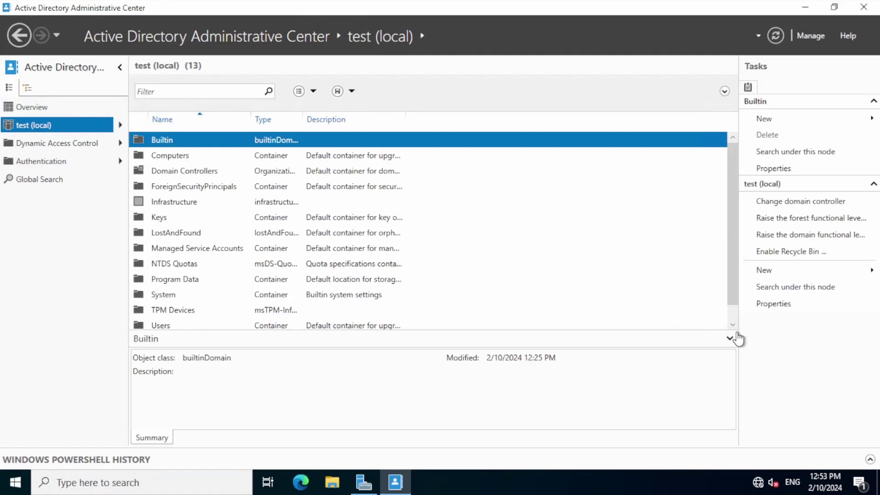
{"action": "left_click", "coordinate": [780, 252]}
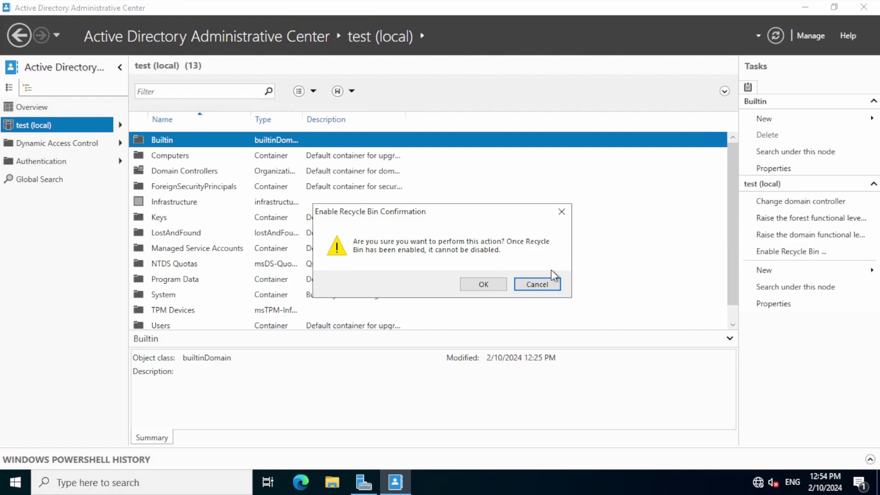
{"action": "left_click", "coordinate": [483, 284]}
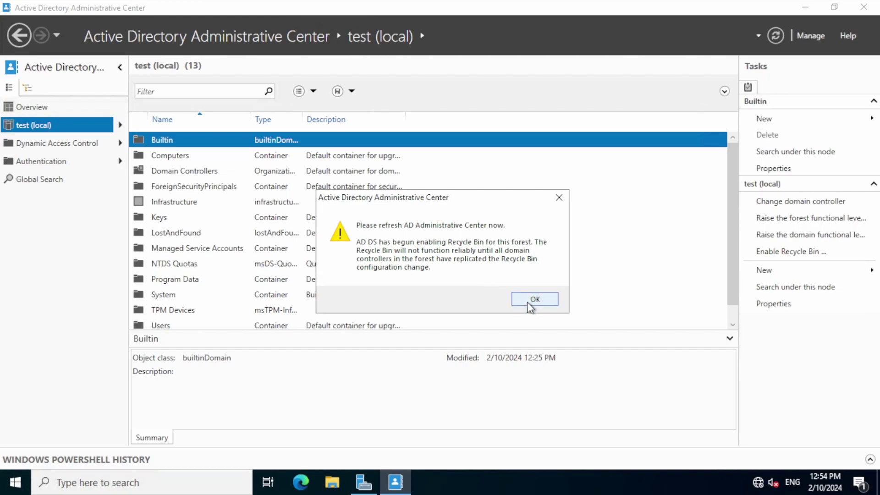
{"action": "left_click", "coordinate": [533, 299]}
{"action": "key", "text": "F5"}
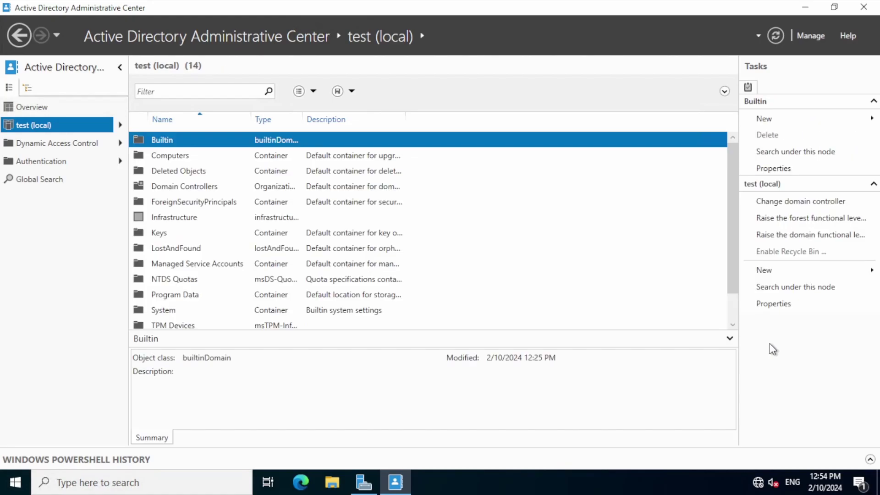
{"action": "left_click", "coordinate": [863, 7]}
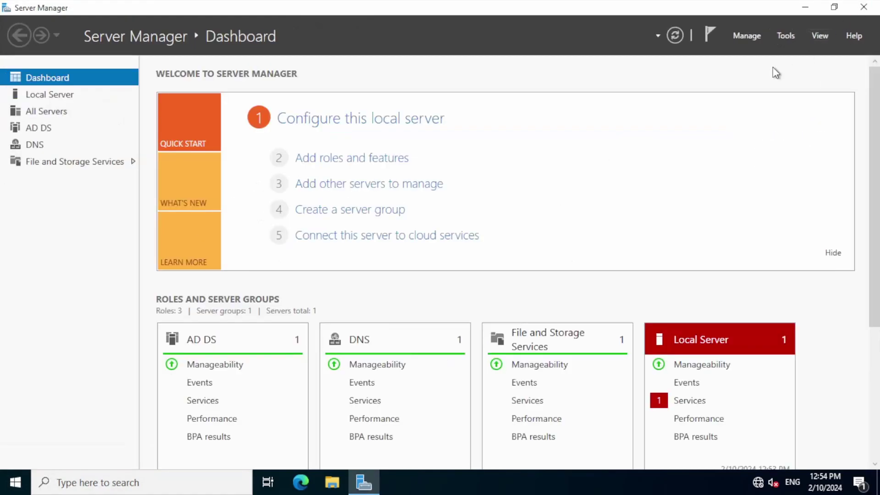
{"action": "left_click", "coordinate": [786, 36]}
{"action": "left_click", "coordinate": [728, 95]}
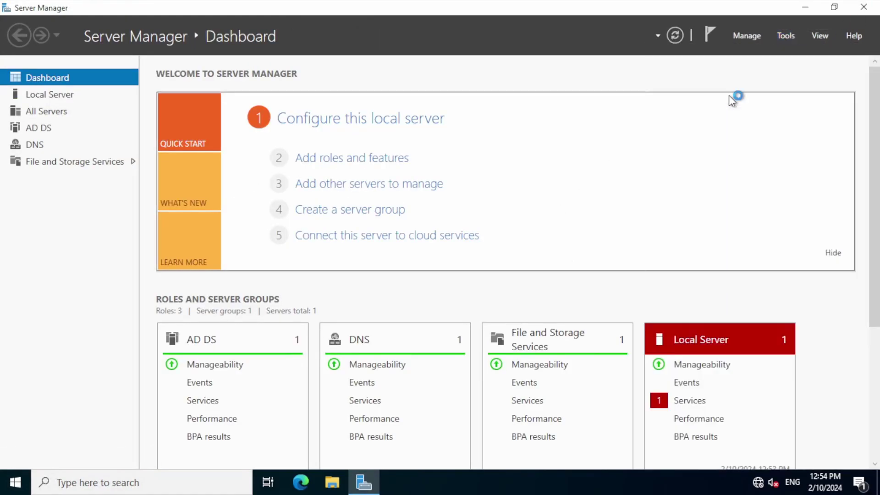
Step: Expand Sites > Default-First-Site-Name > Servers to list both domain controllers
{"action": "left_click", "coordinate": [117, 157]}
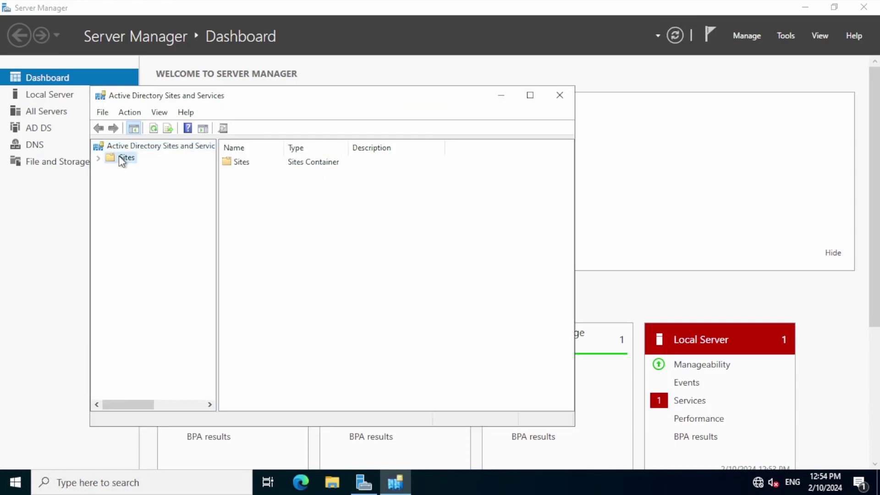
{"action": "left_click", "coordinate": [98, 157]}
{"action": "left_click", "coordinate": [111, 192]}
{"action": "left_click", "coordinate": [122, 203]}
{"action": "left_click", "coordinate": [122, 206]}
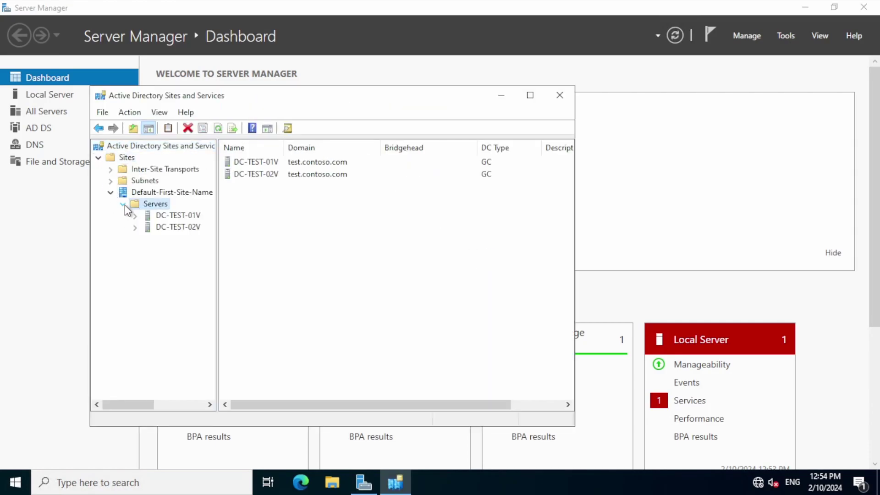
Step: Create subnet 192.168.0.0/24 assigned to Default-First-Site-Name
{"action": "right_click", "coordinate": [133, 181]}
{"action": "left_click", "coordinate": [169, 188]}
{"action": "left_click", "coordinate": [334, 334]}
{"action": "right_click", "coordinate": [140, 182]}
{"action": "left_click", "coordinate": [176, 210]}
{"action": "type", "text": "192.168.0.0"}
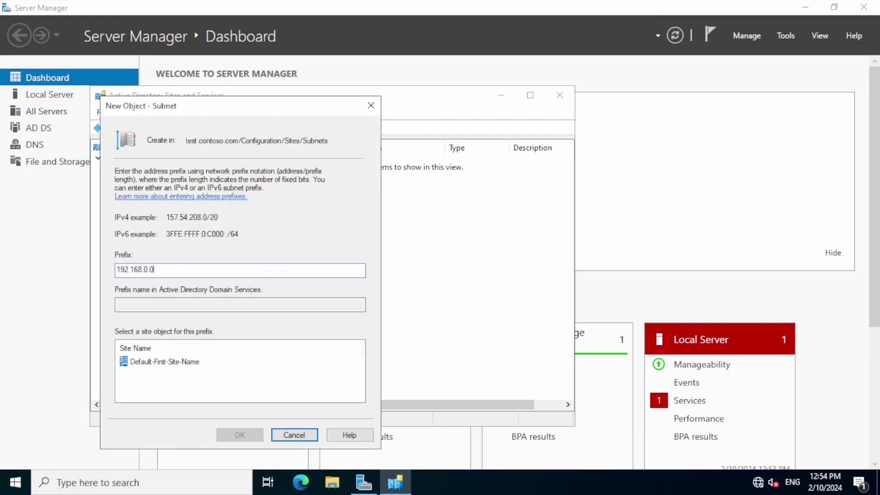
{"action": "type", "text": "/24"}
{"action": "left_click", "coordinate": [180, 360]}
{"action": "left_click", "coordinate": [240, 434]}
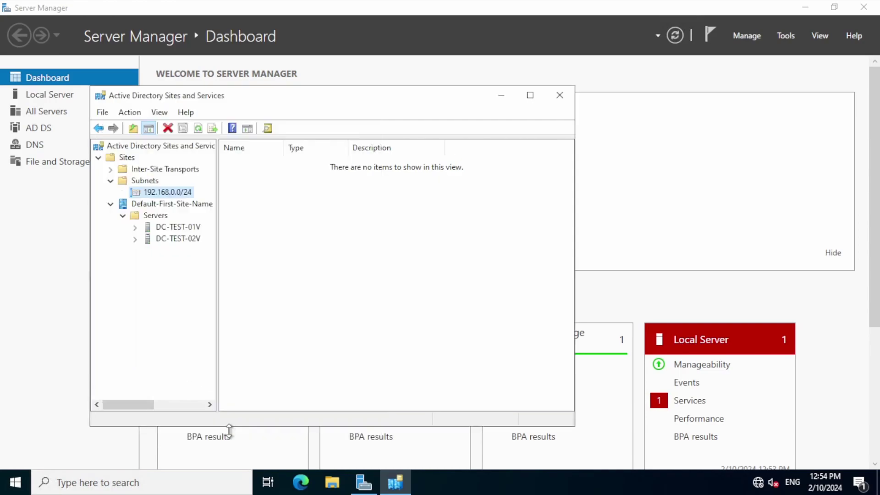
Step: Review the new 192.168.0.0/24 subnet's property tabs and close without changes
{"action": "right_click", "coordinate": [163, 192]}
{"action": "left_click", "coordinate": [201, 334]}
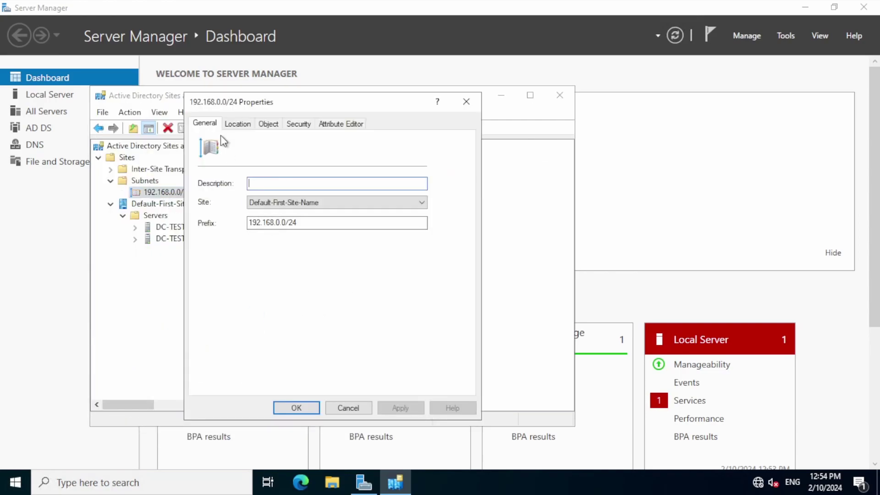
{"action": "left_click", "coordinate": [234, 124]}
{"action": "left_click", "coordinate": [268, 123]}
{"action": "left_click", "coordinate": [298, 123]}
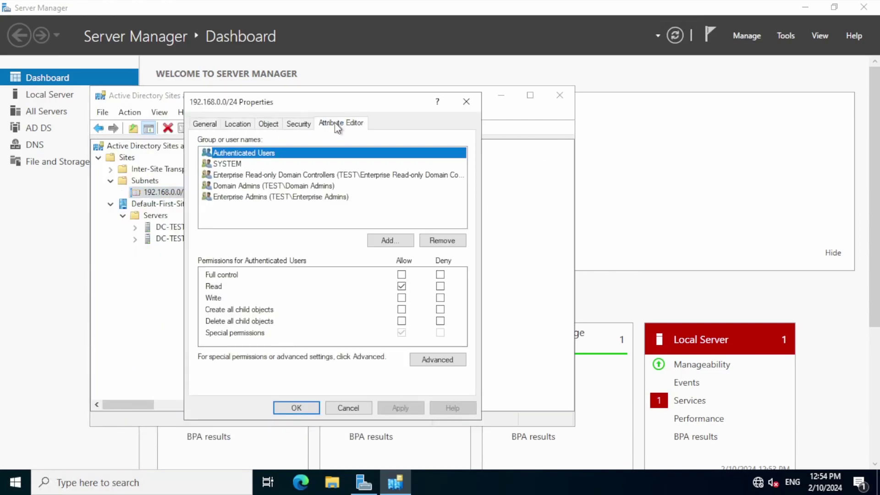
{"action": "left_click", "coordinate": [238, 124]}
{"action": "left_click", "coordinate": [353, 409]}
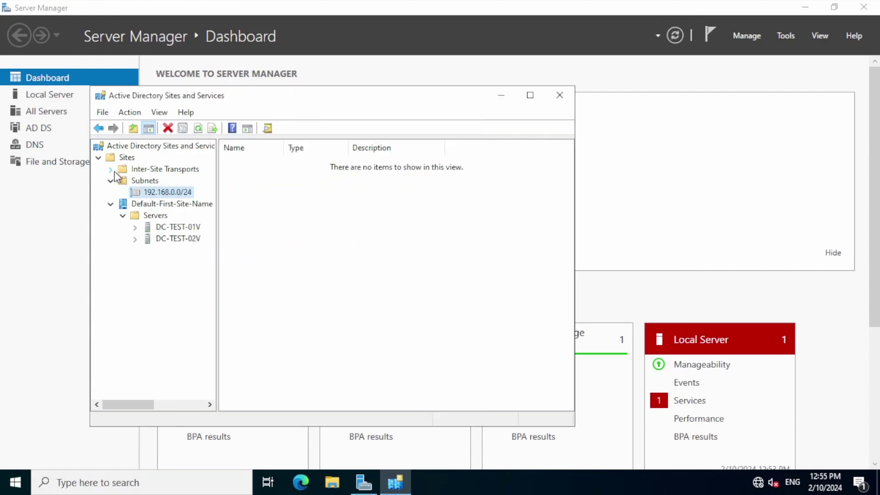
Step: Inspect DC-TEST-02V's automatic replication connection from DC-TEST-01V in its properties
{"action": "left_click", "coordinate": [144, 228]}
{"action": "double_click", "coordinate": [144, 229]}
{"action": "double_click", "coordinate": [151, 250]}
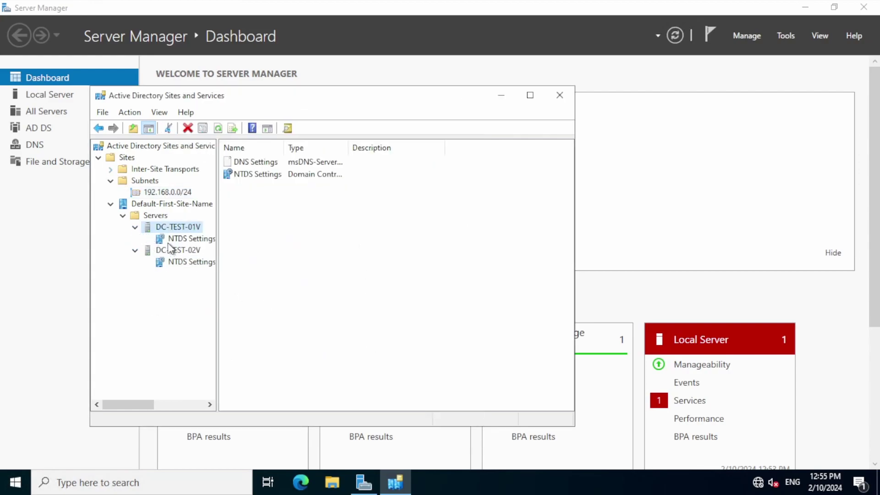
{"action": "left_click", "coordinate": [181, 262]}
{"action": "right_click", "coordinate": [269, 162]}
{"action": "left_click", "coordinate": [311, 251]}
{"action": "left_click", "coordinate": [236, 124]}
{"action": "left_click", "coordinate": [259, 125]}
{"action": "left_click", "coordinate": [306, 124]}
{"action": "key", "text": "Escape"}
Step: Review the NTDS Settings properties, then close Active Directory Sites and Services
{"action": "right_click", "coordinate": [222, 239]}
{"action": "left_click", "coordinate": [229, 344]}
{"action": "left_click", "coordinate": [242, 124]}
{"action": "left_click", "coordinate": [352, 124]}
{"action": "left_click", "coordinate": [425, 101]}
{"action": "right_click", "coordinate": [171, 239]}
{"action": "left_click", "coordinate": [225, 346]}
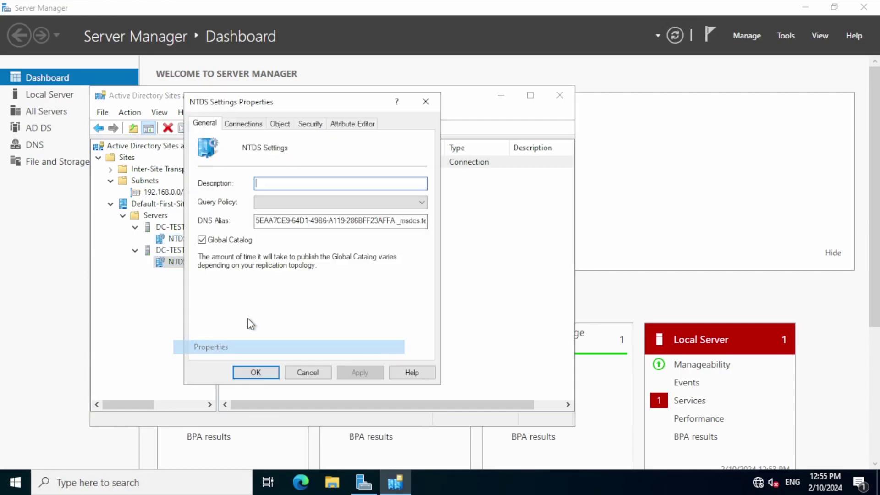
{"action": "left_click", "coordinate": [559, 95]}
{"action": "left_click", "coordinate": [785, 36]}
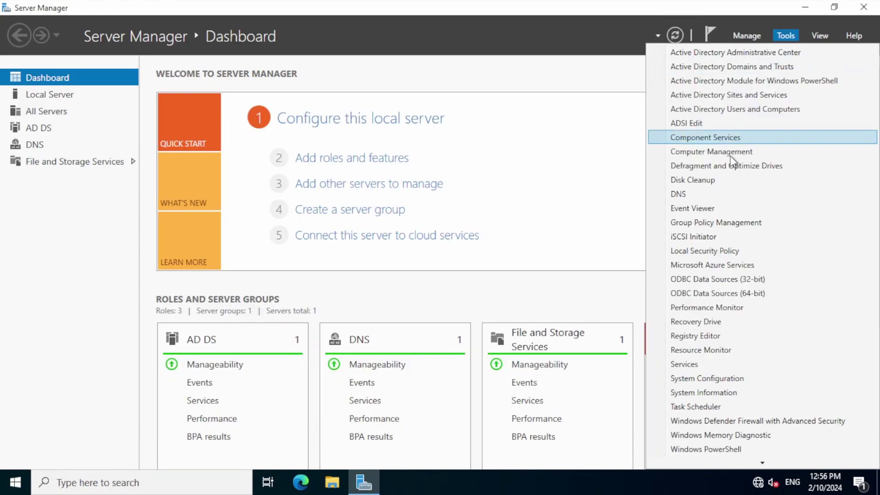
Step: Open DNS Manager and start a new zone under DC-TEST-01V's Reverse Lookup Zones
{"action": "left_click", "coordinate": [727, 194]}
{"action": "double_click", "coordinate": [67, 102]}
{"action": "double_click", "coordinate": [78, 114]}
{"action": "left_click", "coordinate": [84, 146]}
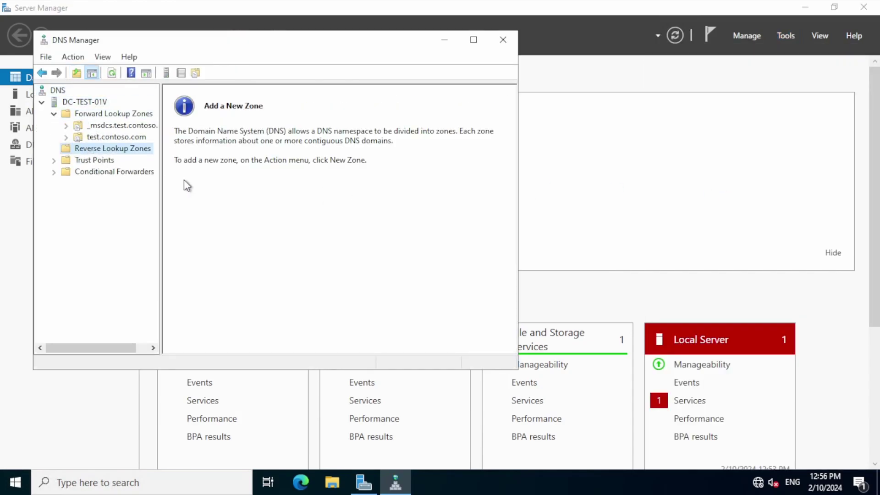
{"action": "right_click", "coordinate": [88, 150]}
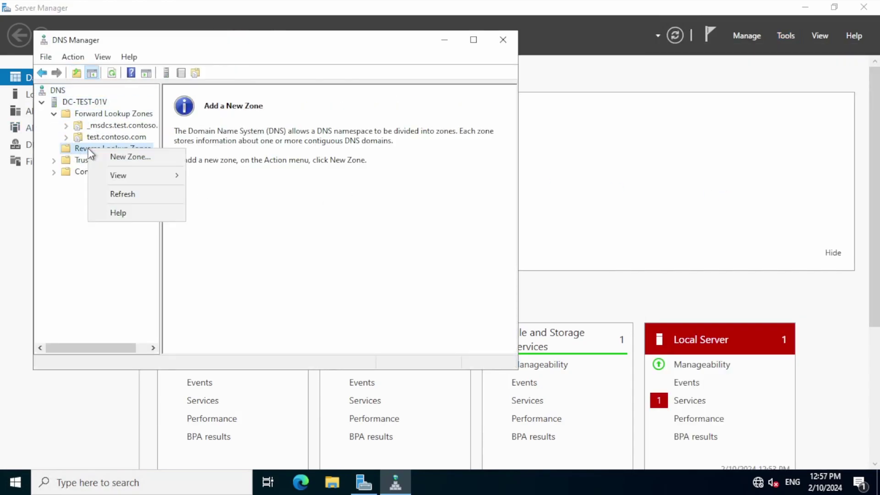
{"action": "left_click", "coordinate": [130, 156]}
Step: Choose primary AD-integrated, domain-wide, IPv4, network ID 192.168.0, secure-only updates; view 0.168.192.in-addr.arpa
{"action": "left_click", "coordinate": [278, 279]}
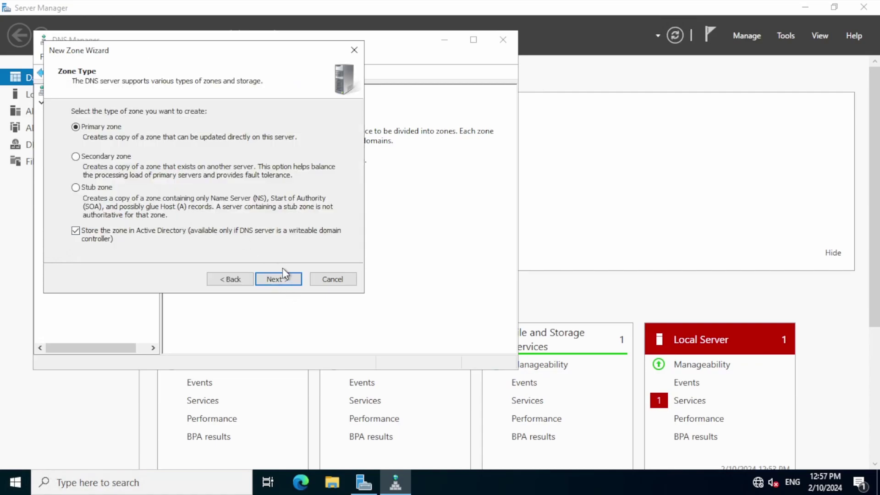
{"action": "left_click", "coordinate": [278, 277]}
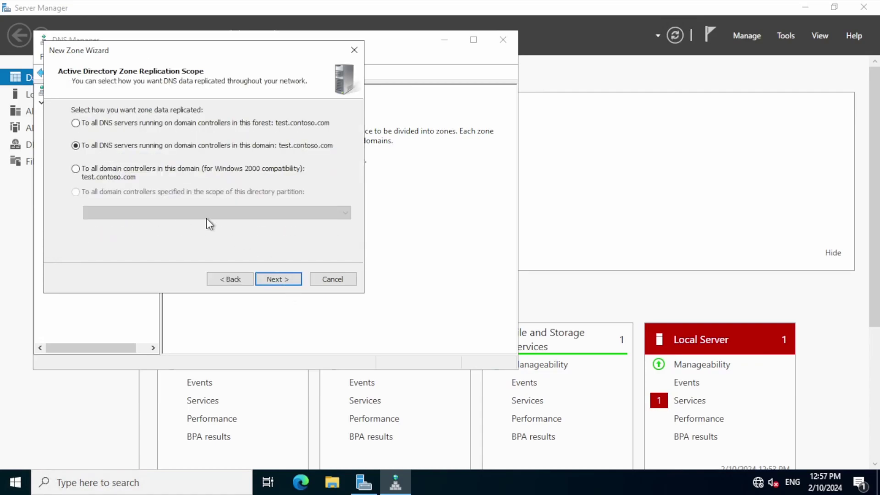
{"action": "left_click", "coordinate": [275, 279]}
{"action": "left_click", "coordinate": [270, 279]}
{"action": "type", "text": "192 .168 .0 ."}
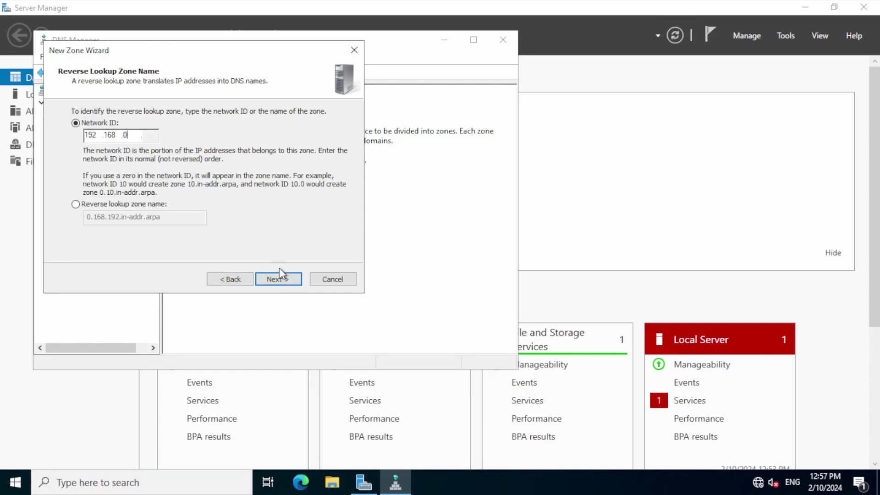
{"action": "left_click", "coordinate": [278, 278]}
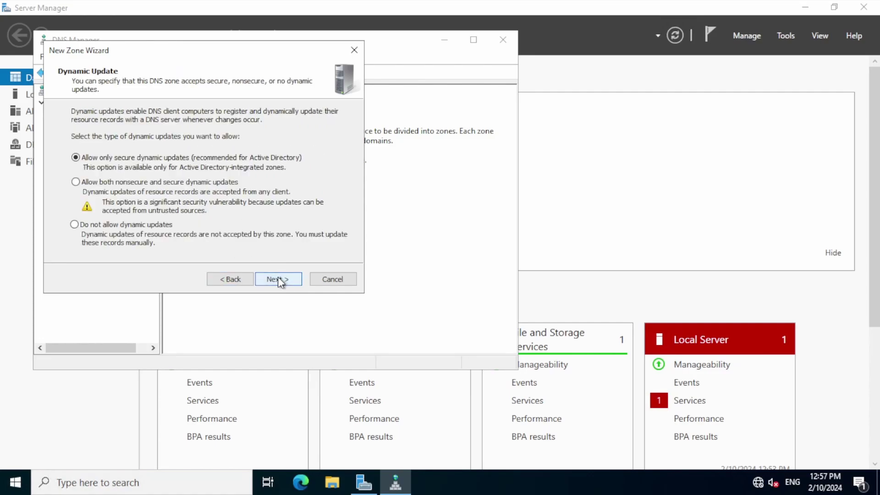
{"action": "left_click", "coordinate": [277, 277]}
{"action": "left_click", "coordinate": [277, 277]}
{"action": "left_click", "coordinate": [54, 148]}
{"action": "left_click", "coordinate": [94, 160]}
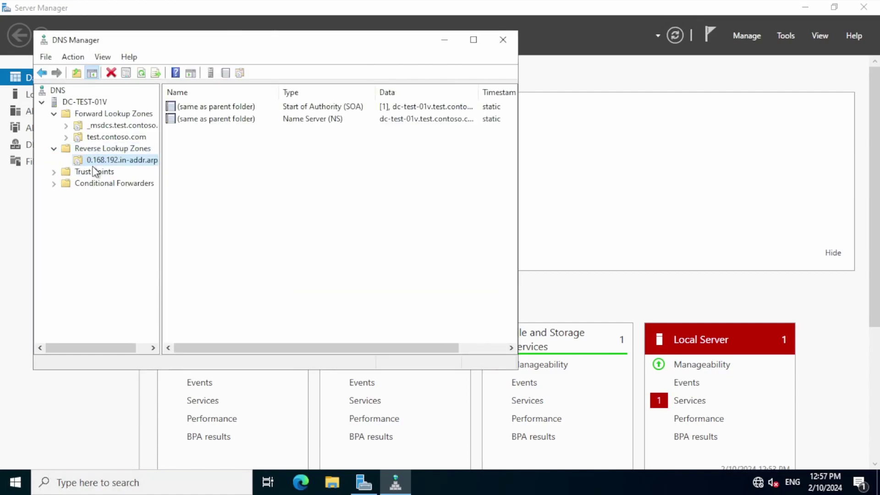
Step: Run ipconfig /registerdns on the first domain controller and refresh the reverse zone
{"action": "left_click", "coordinate": [161, 483]}
{"action": "type", "text": "cmd"}
{"action": "key", "text": "Return"}
{"action": "type", "text": "ipconfi"}
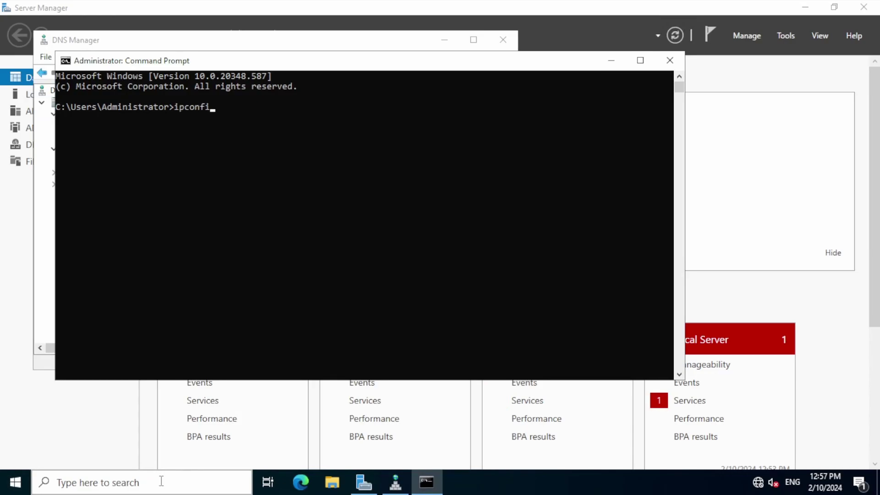
{"action": "type", "text": "g /registerdns"}
{"action": "key", "text": "Return"}
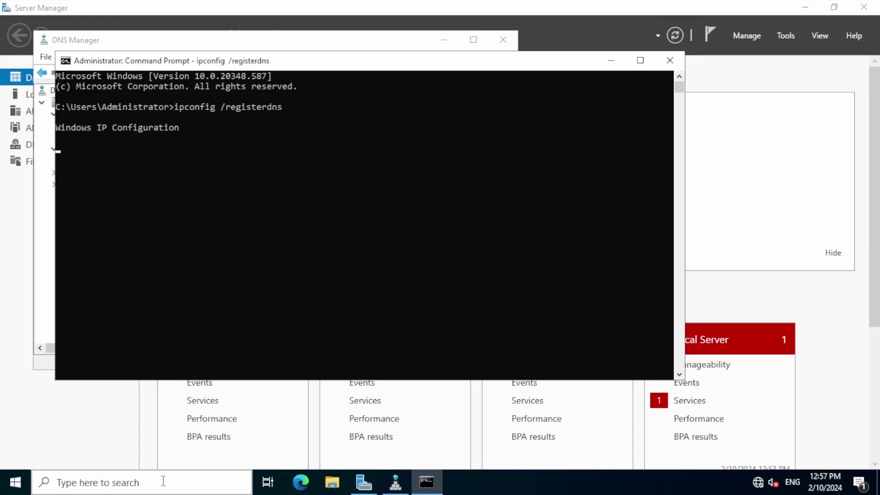
{"action": "left_click", "coordinate": [669, 60]}
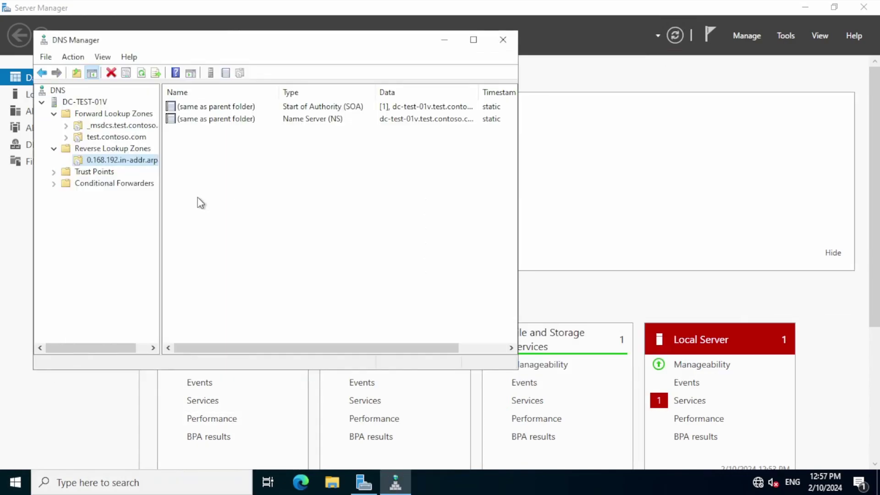
{"action": "left_click", "coordinate": [126, 160]}
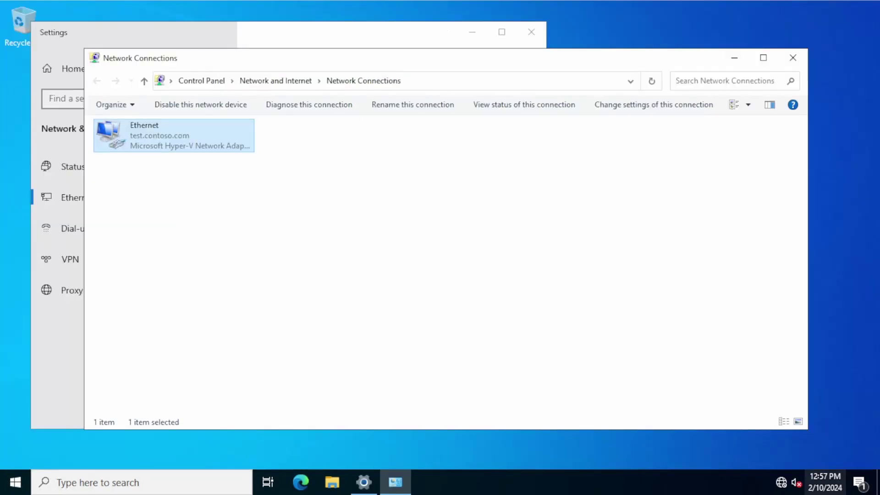
Step: Run ipconfig /registerdns in Command Prompt on the second domain controller
{"action": "left_click", "coordinate": [128, 482]}
{"action": "type", "text": "cmd"}
{"action": "key", "text": "Return"}
{"action": "type", "text": "ipconfig /regi"}
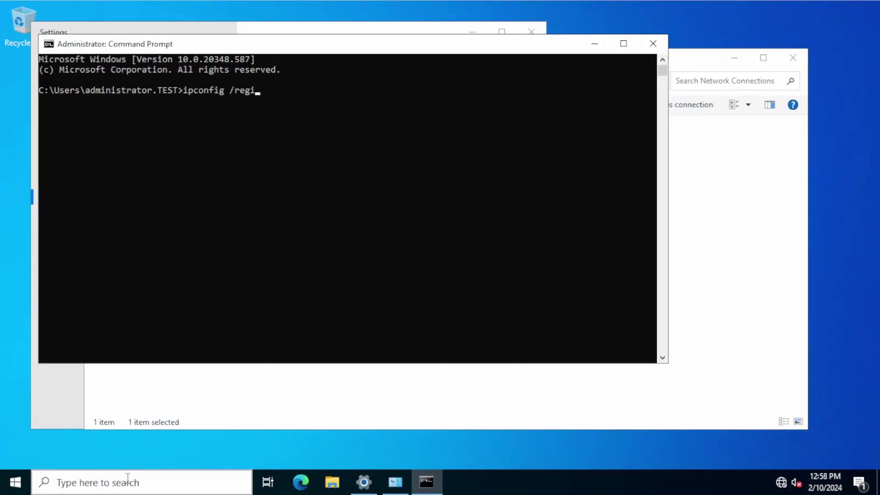
{"action": "type", "text": "sterdns"}
{"action": "key", "text": "Return"}
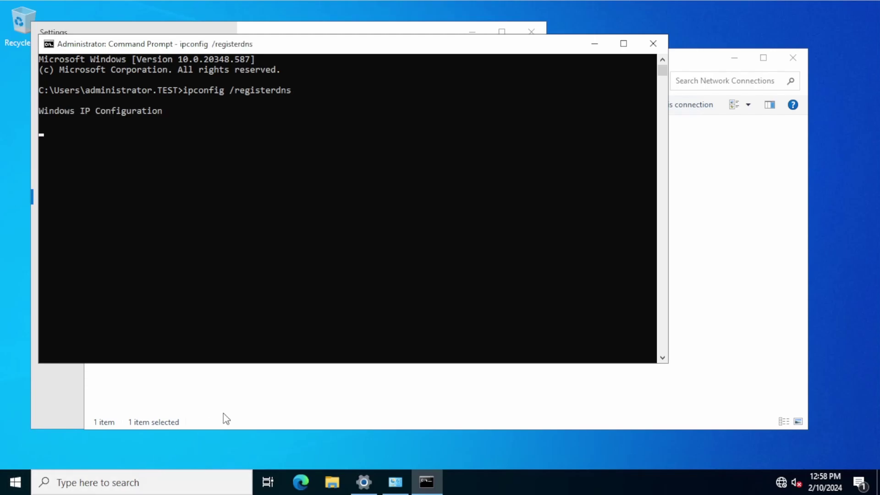
{"action": "left_click", "coordinate": [653, 44]}
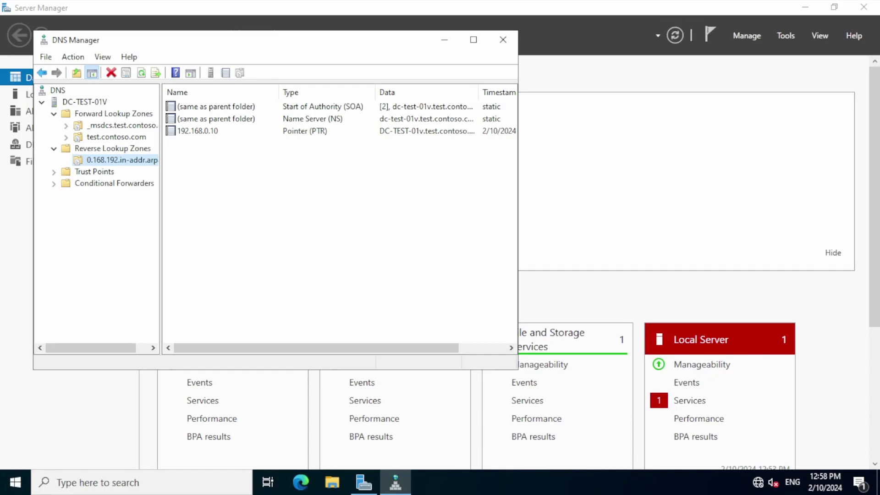
Step: Refresh the reverse zone to show the 192.168.0.11 PTR, close DNS Manager, open File Explorer
{"action": "left_click", "coordinate": [302, 275]}
{"action": "key", "text": "F5"}
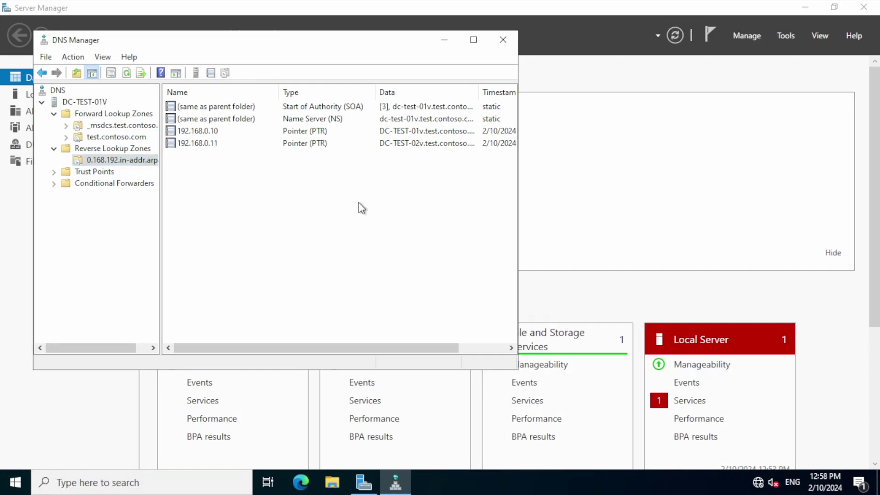
{"action": "key", "text": "alt+F4"}
{"action": "key", "text": "super+d"}
{"action": "key", "text": "super+e"}
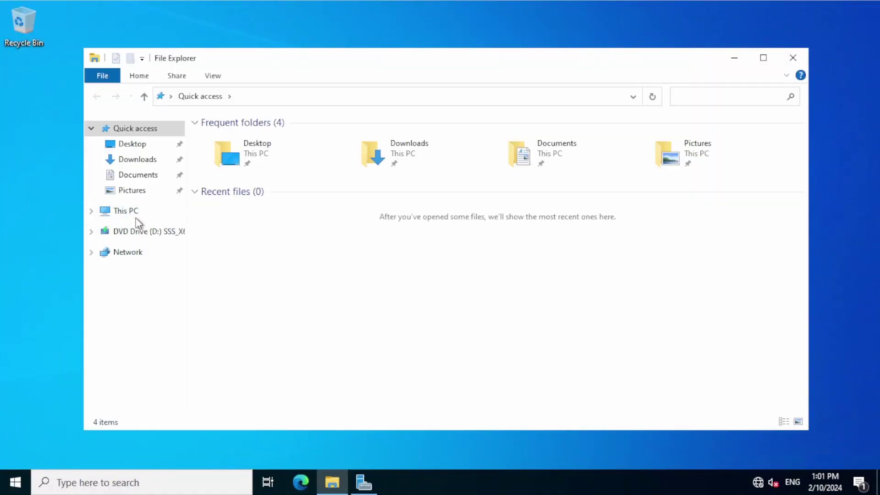
Step: Locate the PolicyDefinitions folder in C:\Windows for copying
{"action": "left_click", "coordinate": [131, 212]}
{"action": "double_click", "coordinate": [272, 285]}
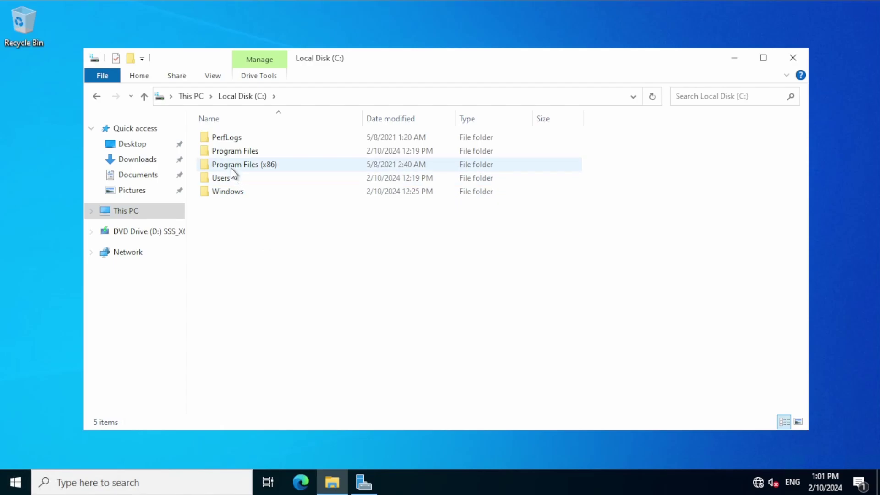
{"action": "double_click", "coordinate": [235, 192]}
{"action": "left_click", "coordinate": [249, 219]}
{"action": "type", "text": "po"}
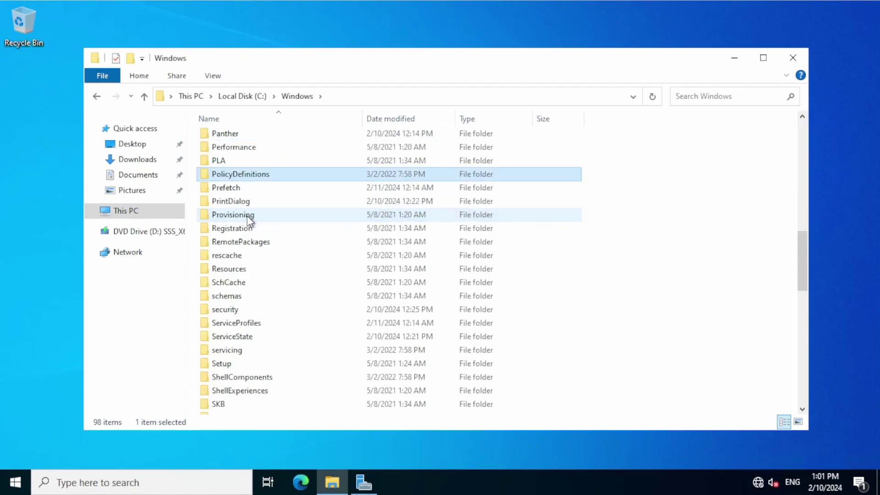
{"action": "left_click", "coordinate": [242, 96]}
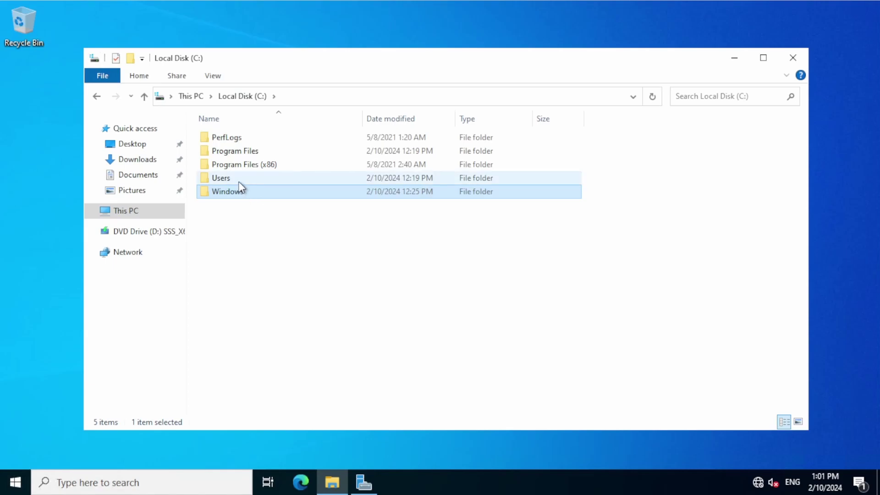
Step: Paste PolicyDefinitions into C:\Windows\SYSVOL\domain\Policies and close File Explorer
{"action": "double_click", "coordinate": [246, 197]}
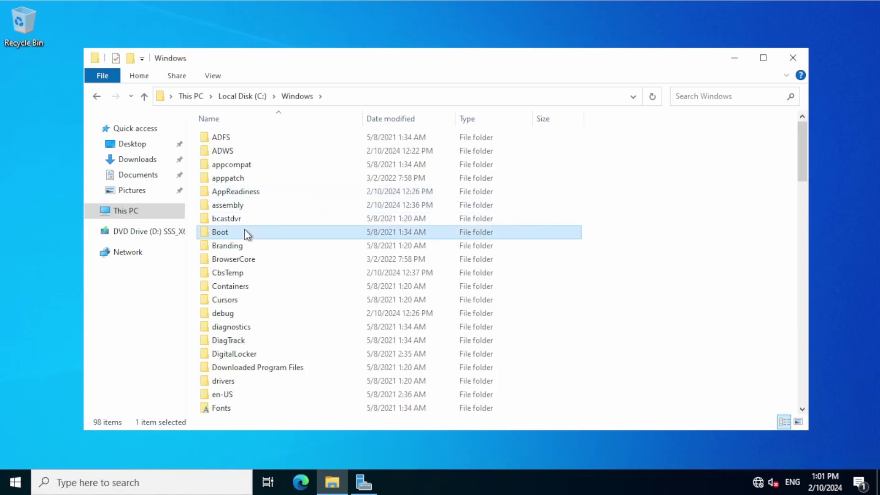
{"action": "type", "text": "sys"}
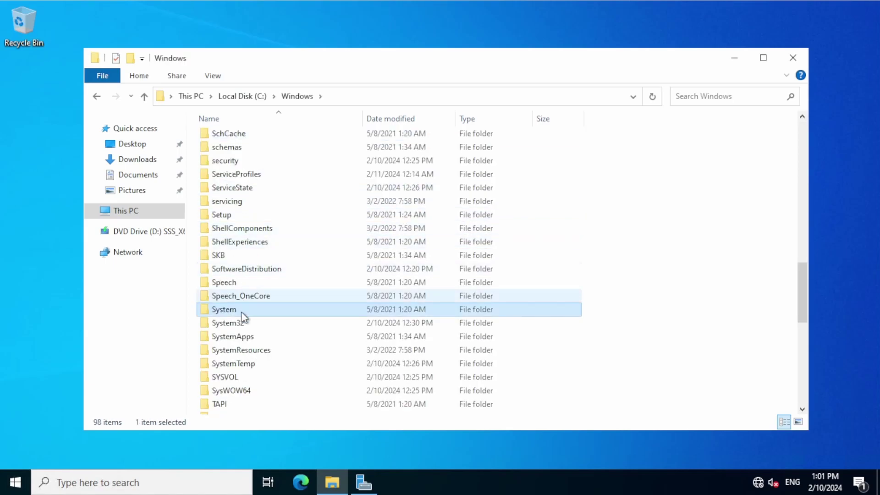
{"action": "double_click", "coordinate": [230, 377]}
{"action": "double_click", "coordinate": [228, 137]}
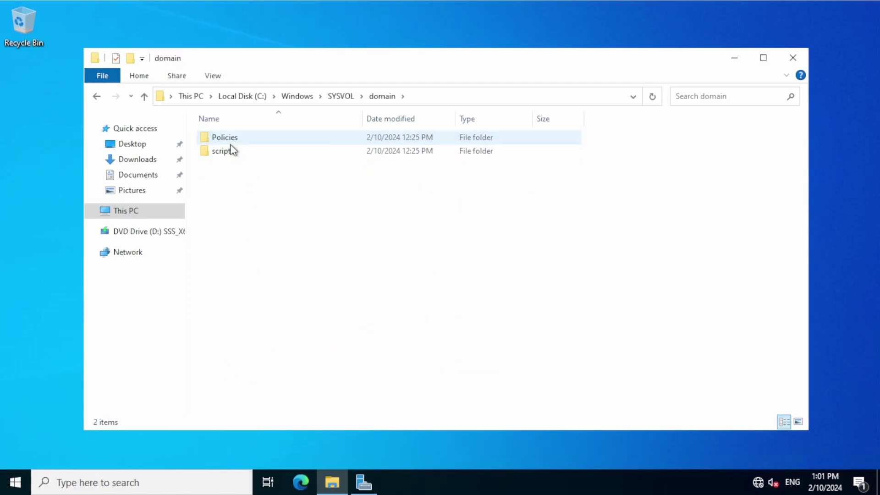
{"action": "double_click", "coordinate": [227, 137]}
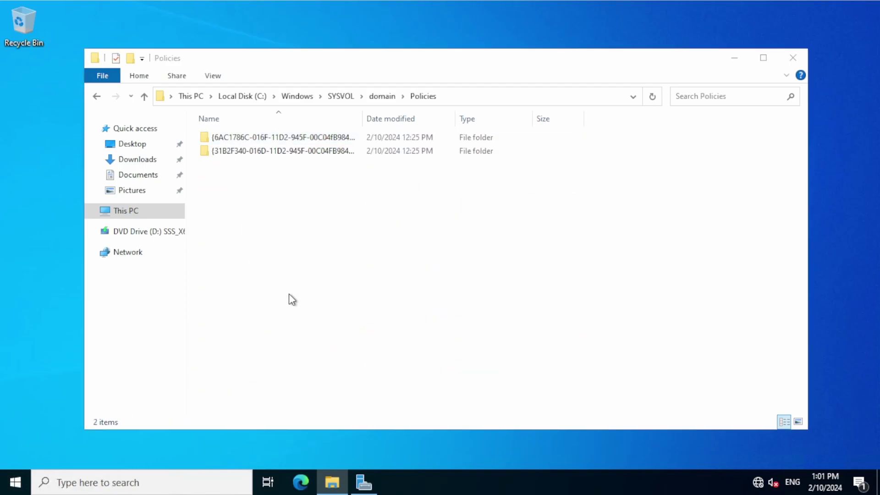
{"action": "key", "text": "ctrl+v"}
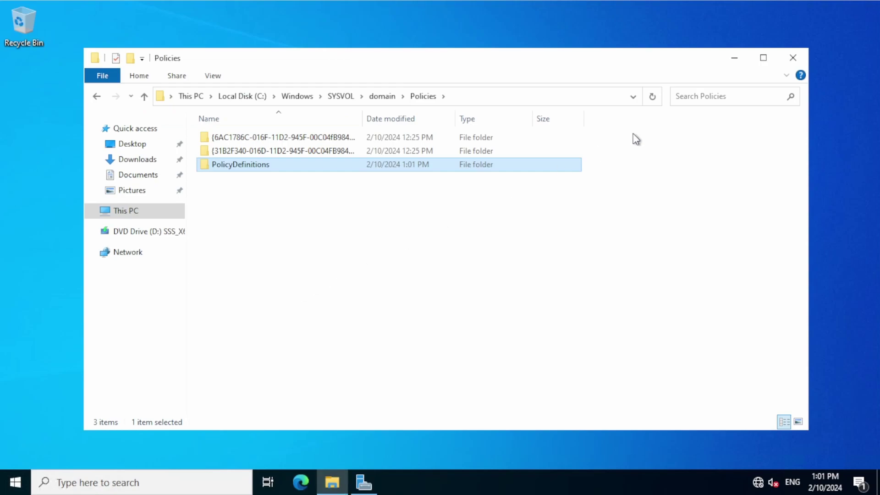
{"action": "left_click", "coordinate": [791, 59]}
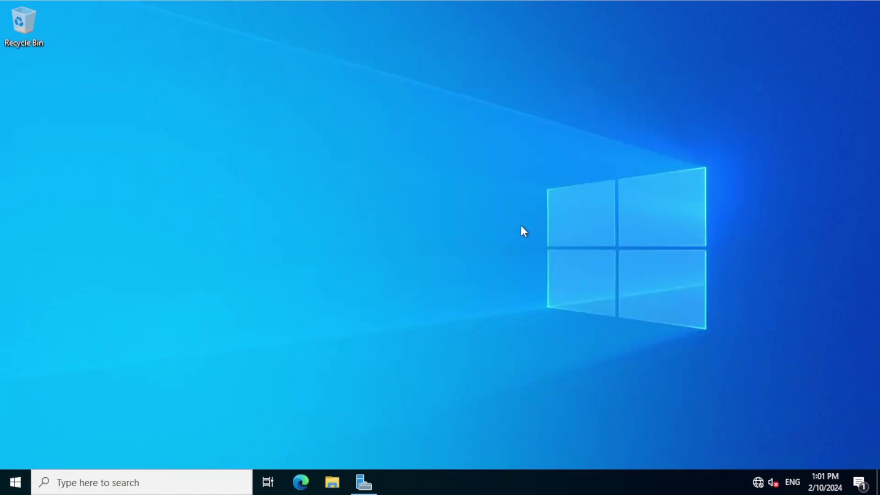